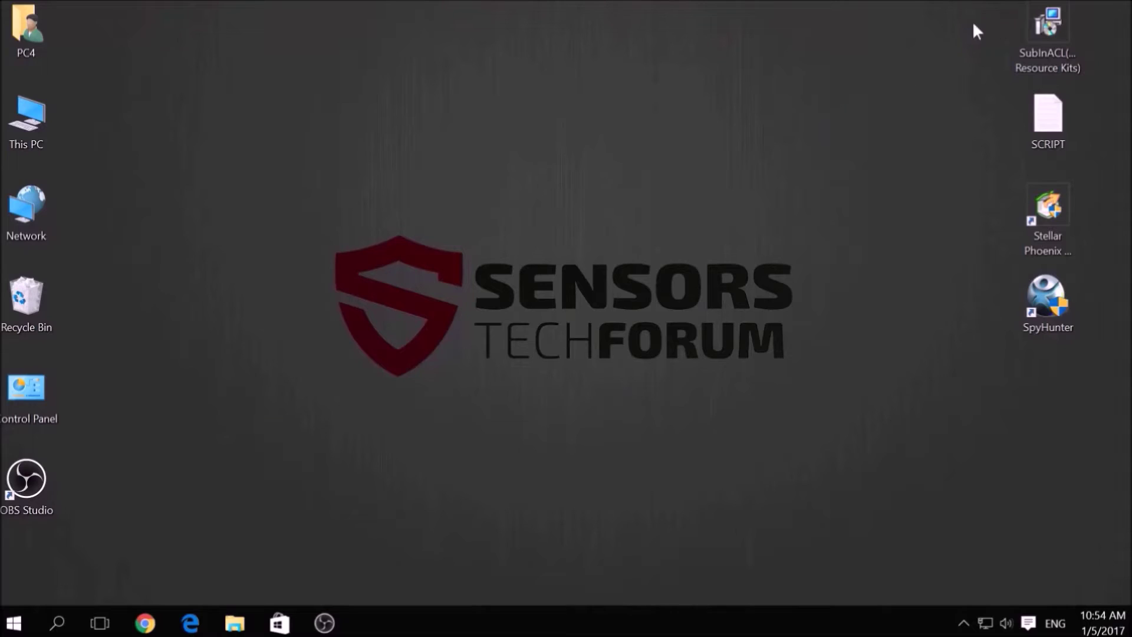
# - Run msconfig from the Run dialog to open System Configuration on its General tab
pyautogui.moveTo(965, 15); pyautogui.dragTo(1074, 368)
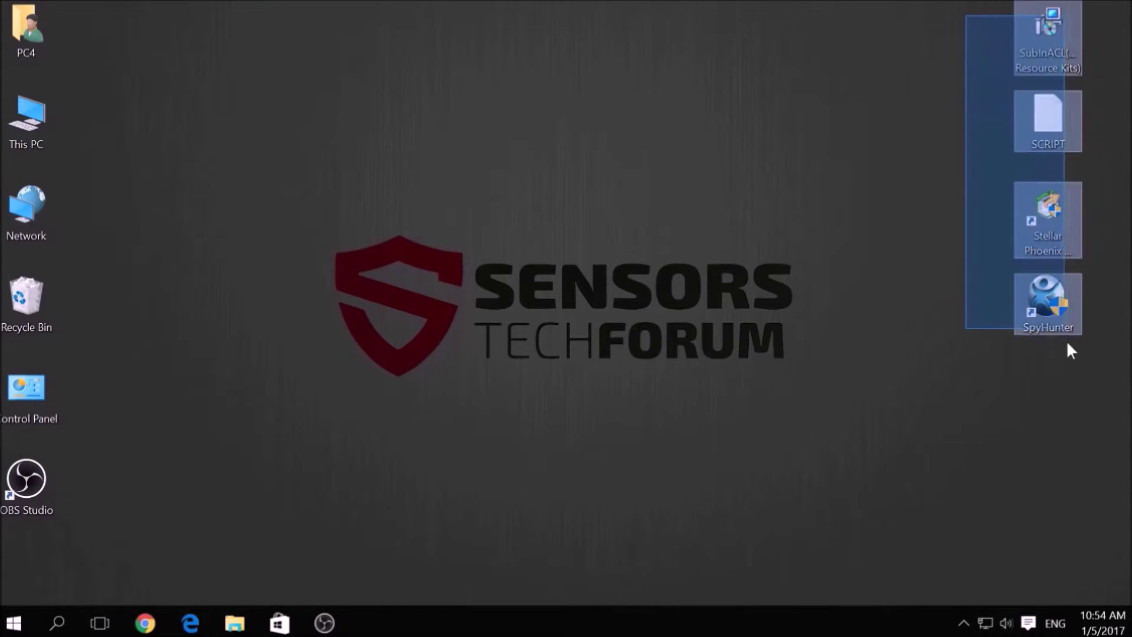
pyautogui.click(827, 420)
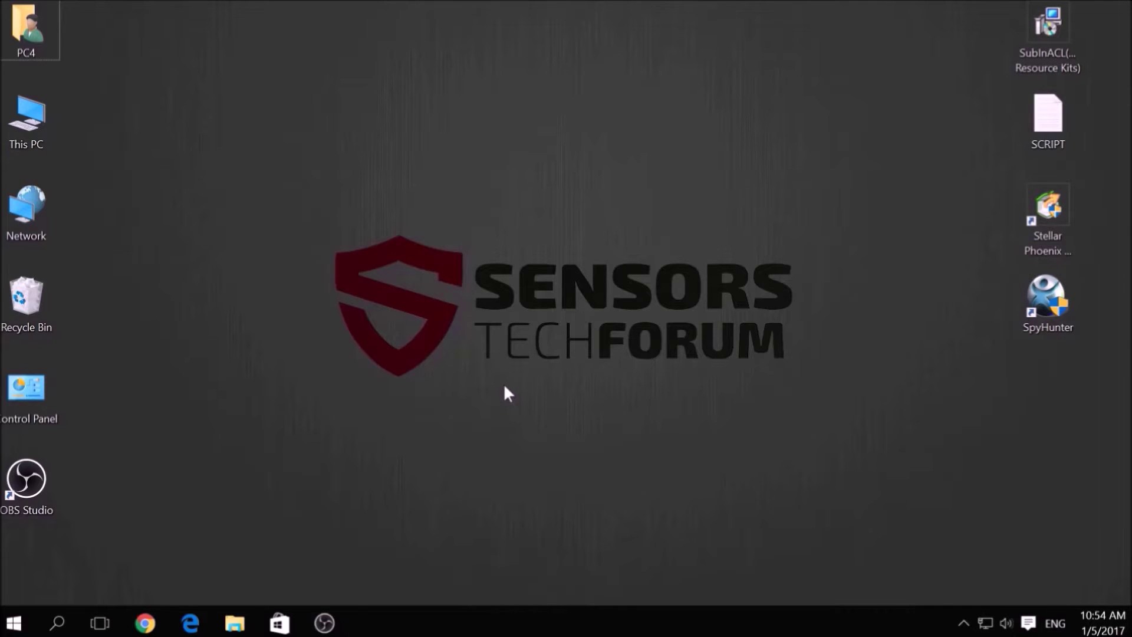
pyautogui.press('super+r')
pyautogui.press('BackSpace')
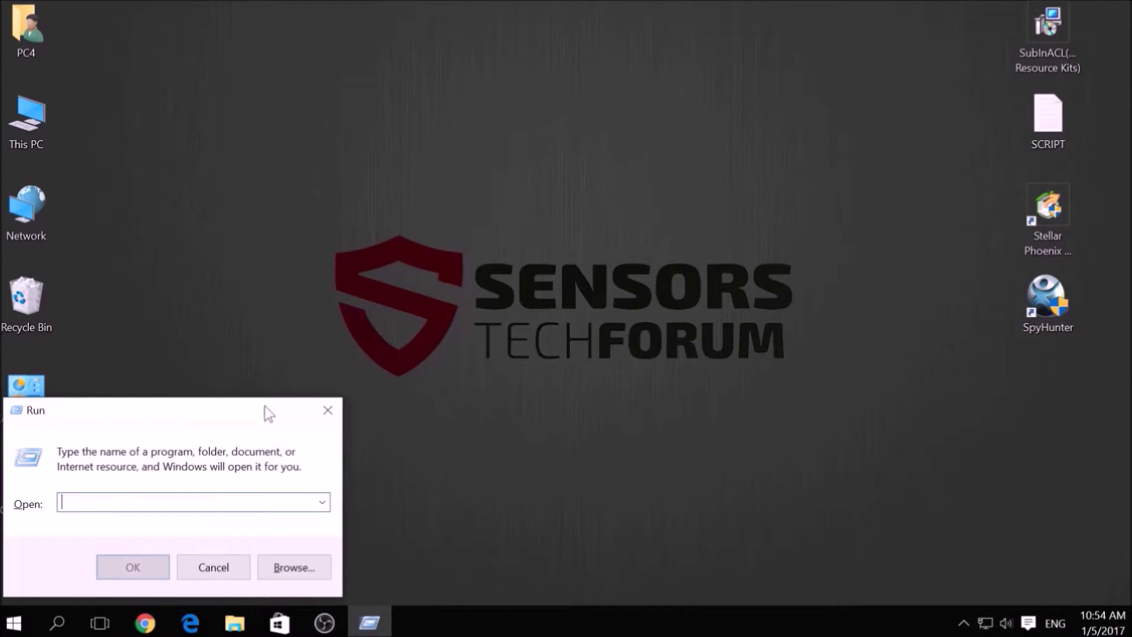
pyautogui.moveTo(269, 406); pyautogui.dragTo(610, 249)
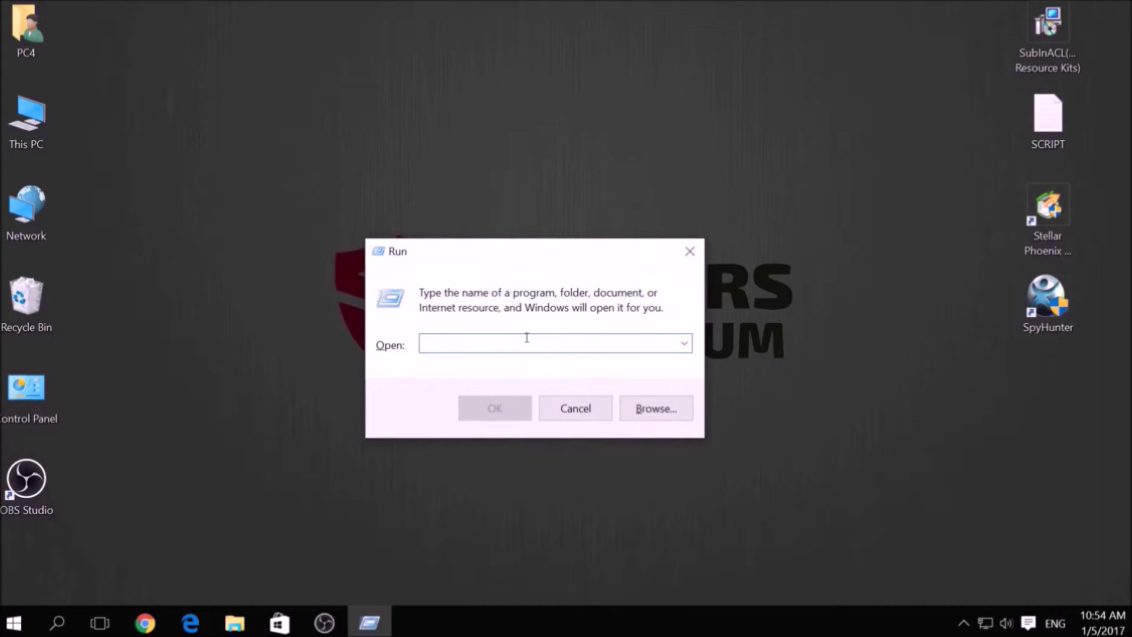
pyautogui.write('msc')
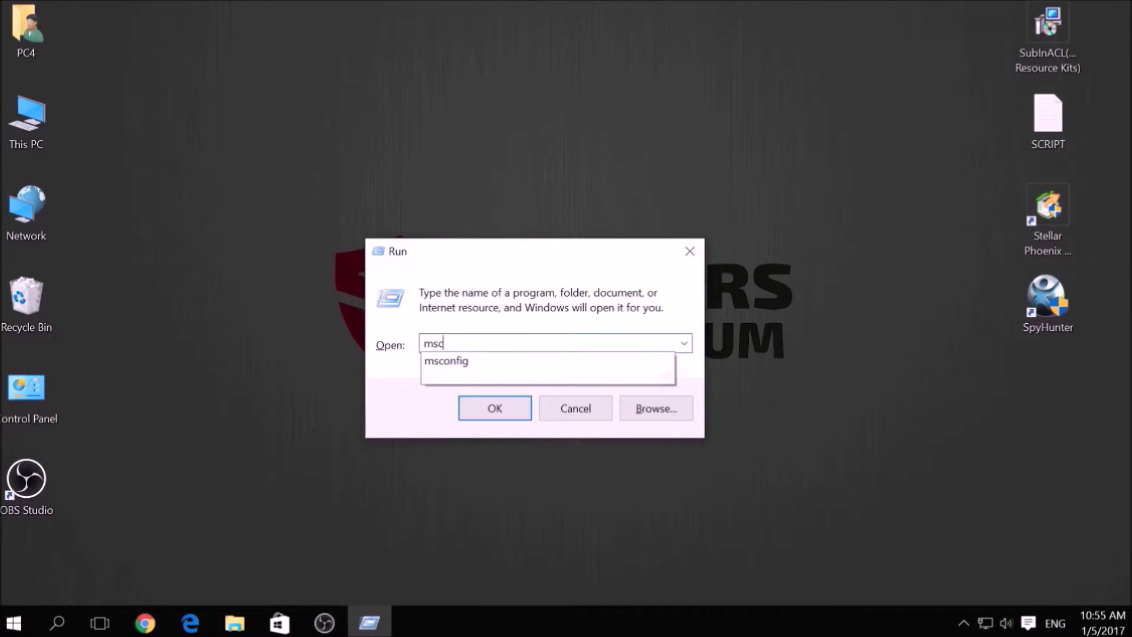
pyautogui.write('onfig')
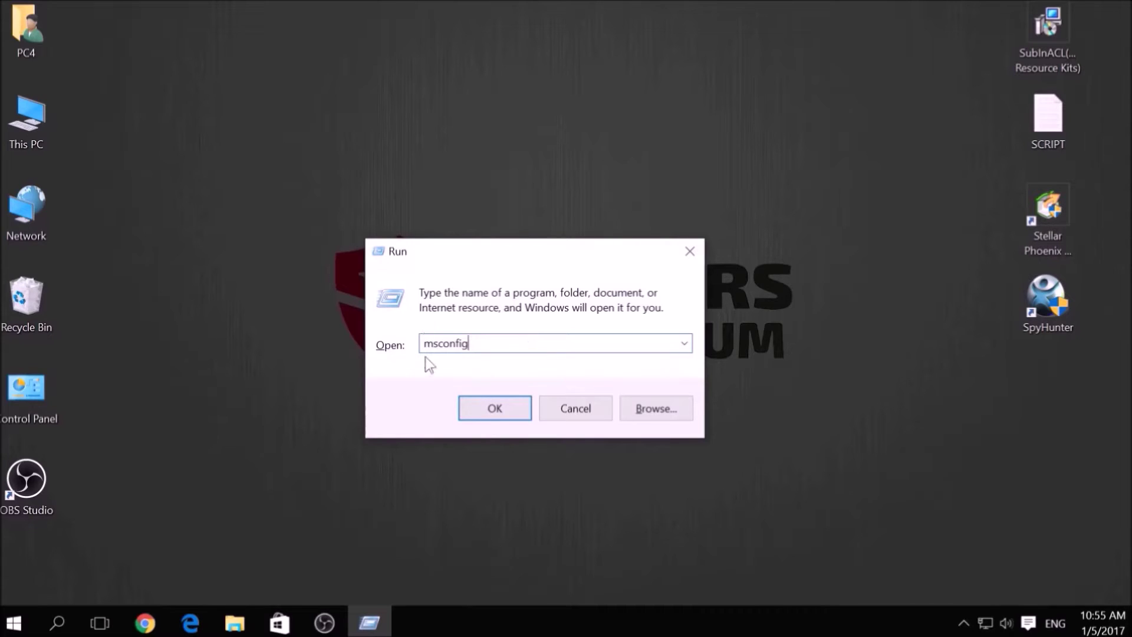
pyautogui.click(497, 407)
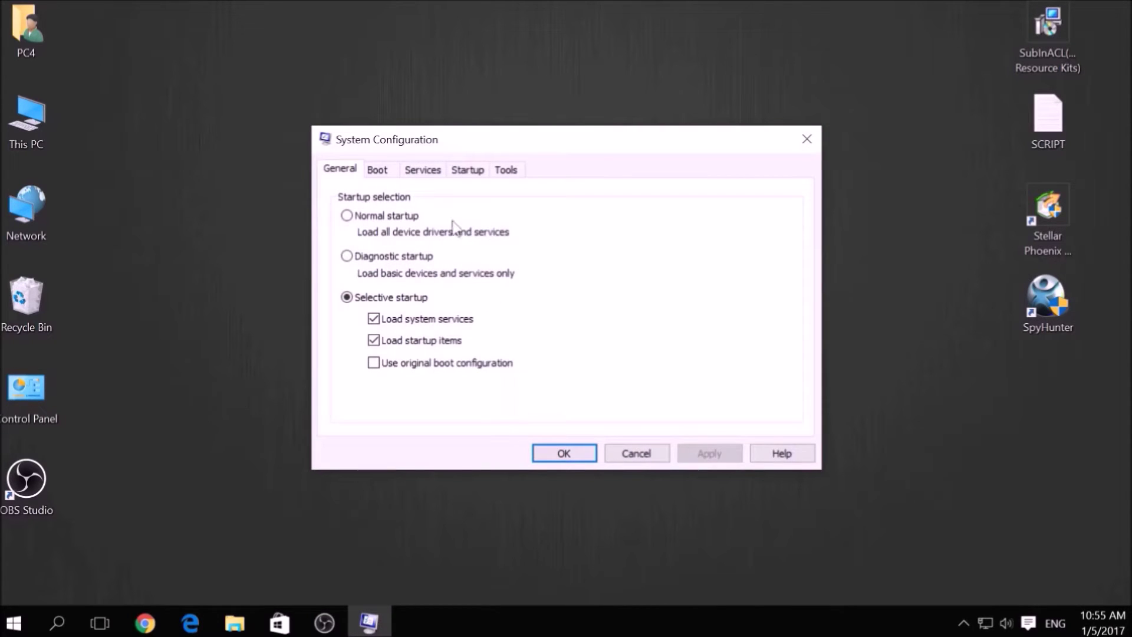
# - Set Safe boot with the Network option on the Boot tab, apply it and confirm
pyautogui.click(391, 175)
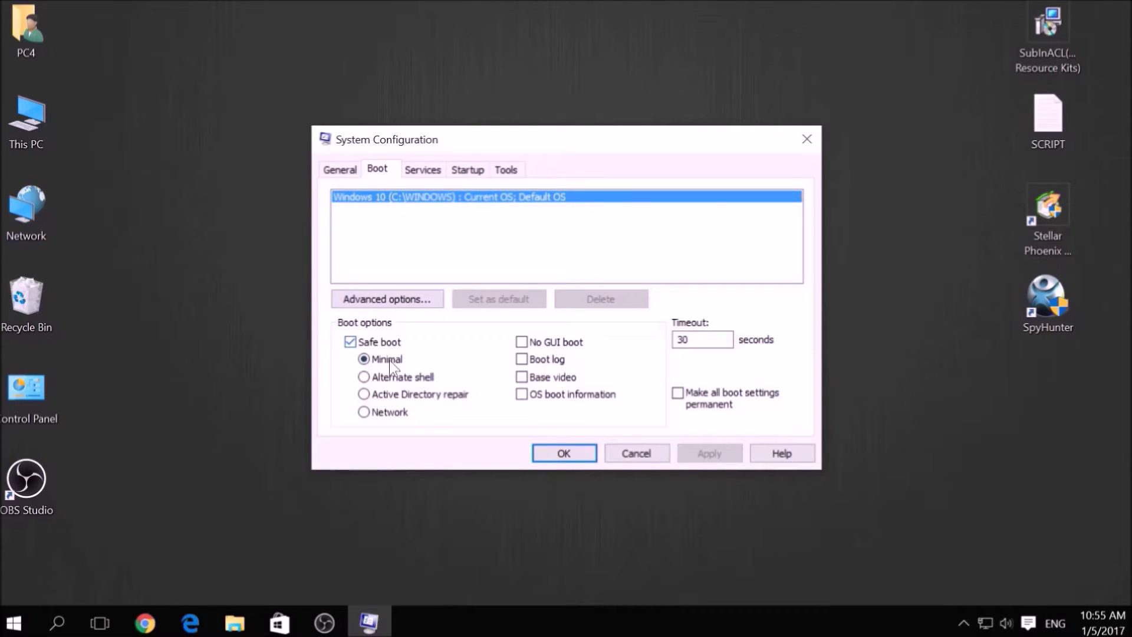
pyautogui.click(391, 413)
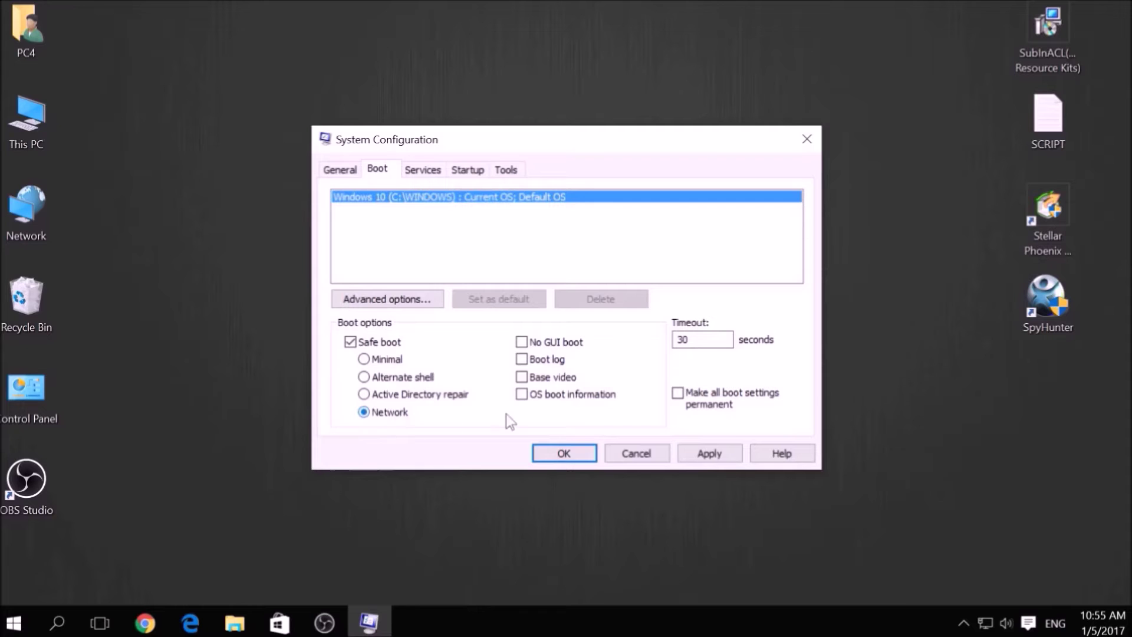
pyautogui.click(680, 447)
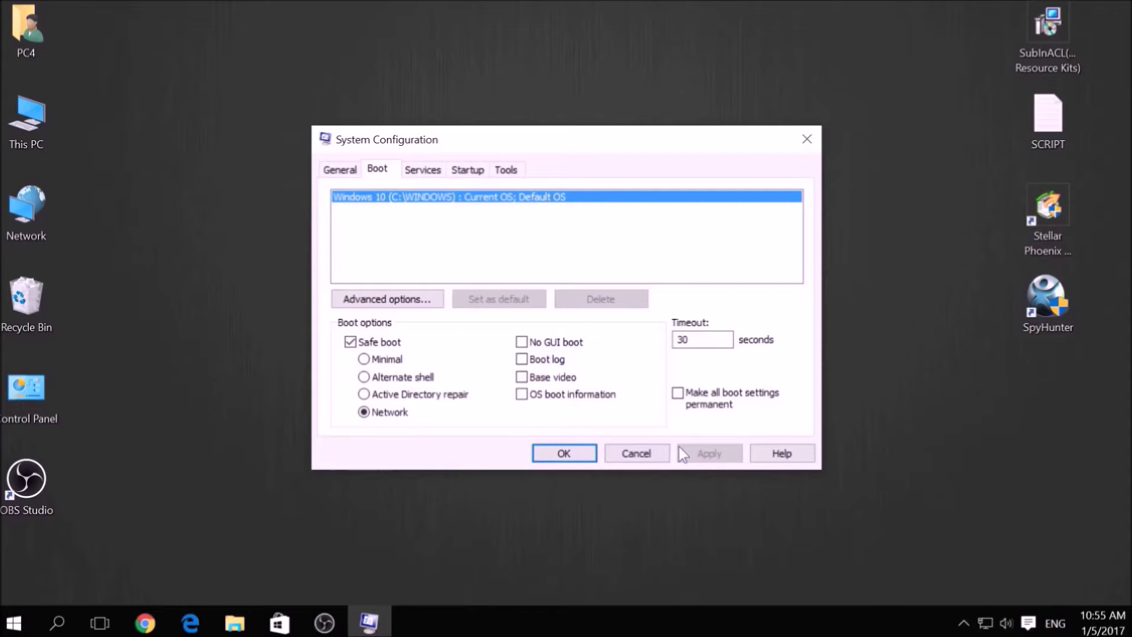
pyautogui.click(552, 457)
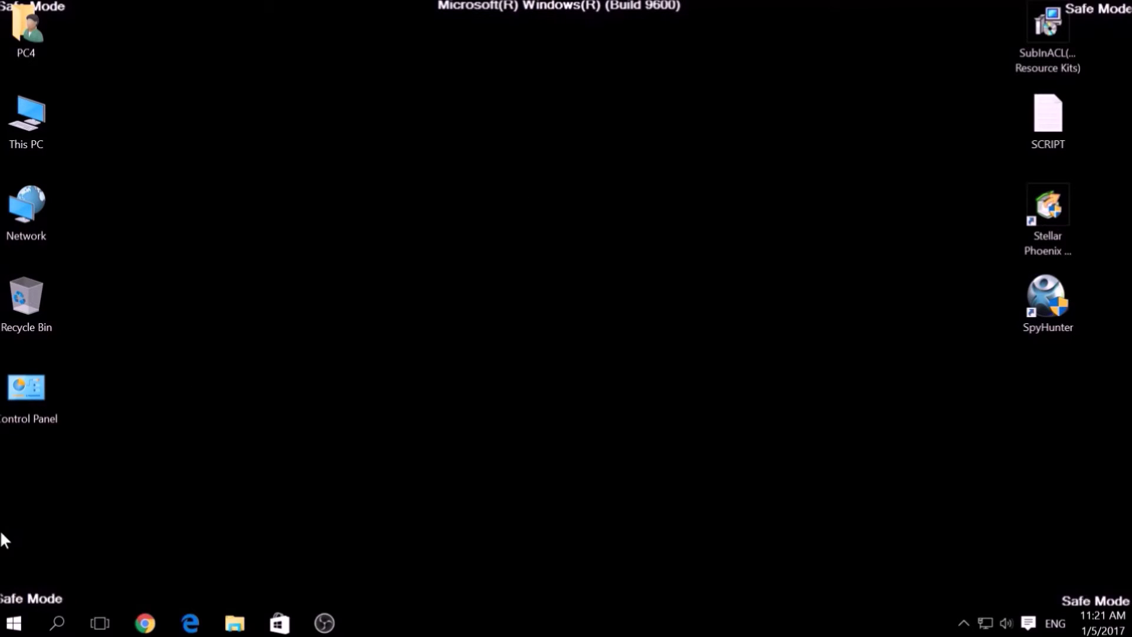
pyautogui.moveTo(1, 564); pyautogui.dragTo(73, 600)
pyautogui.moveTo(1017, 532); pyautogui.dragTo(1131, 625)
pyautogui.click(1034, 67)
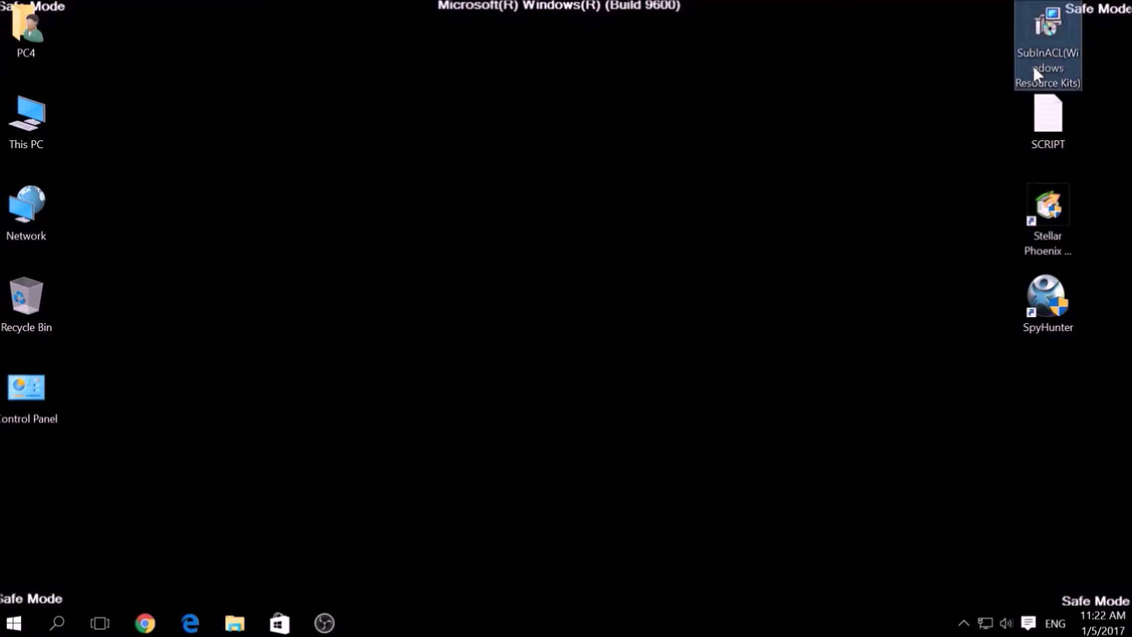
# - Copy the eight subinacl command lines from the SCRIPT file, then minimize Notepad
pyautogui.doubleClick(1048, 122)
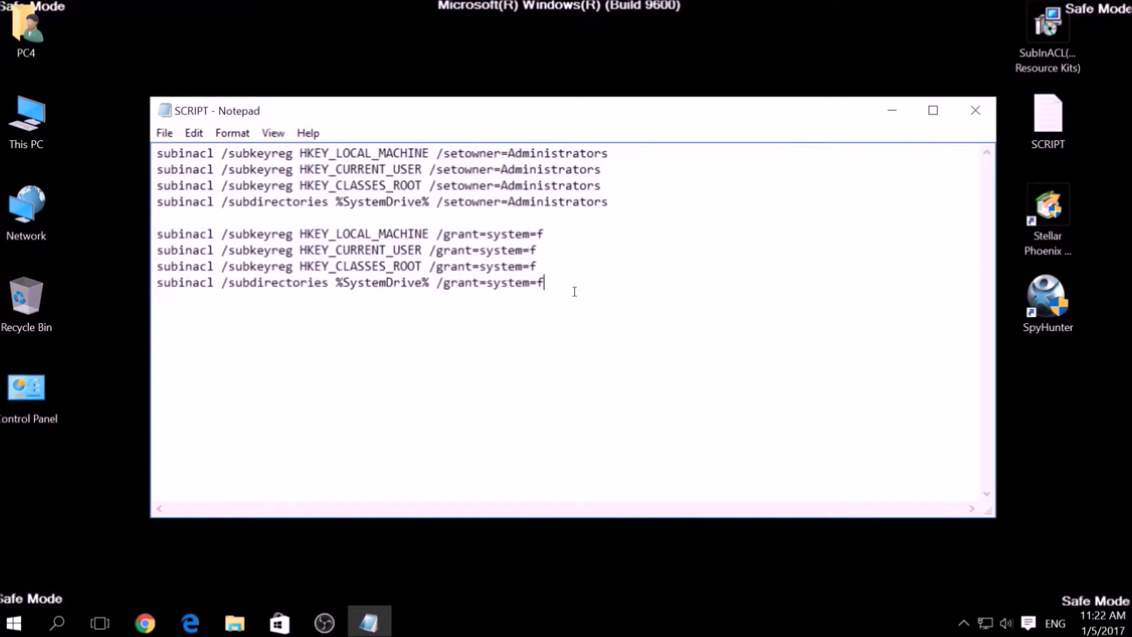
pyautogui.moveTo(575, 290); pyautogui.dragTo(157, 151)
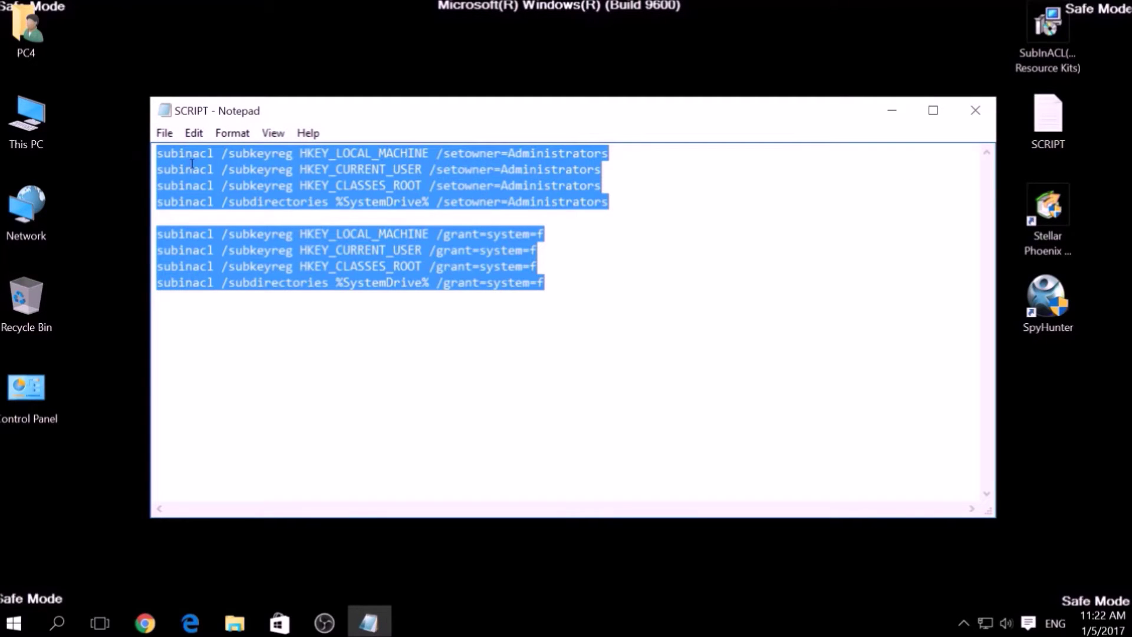
pyautogui.rightClick(301, 163)
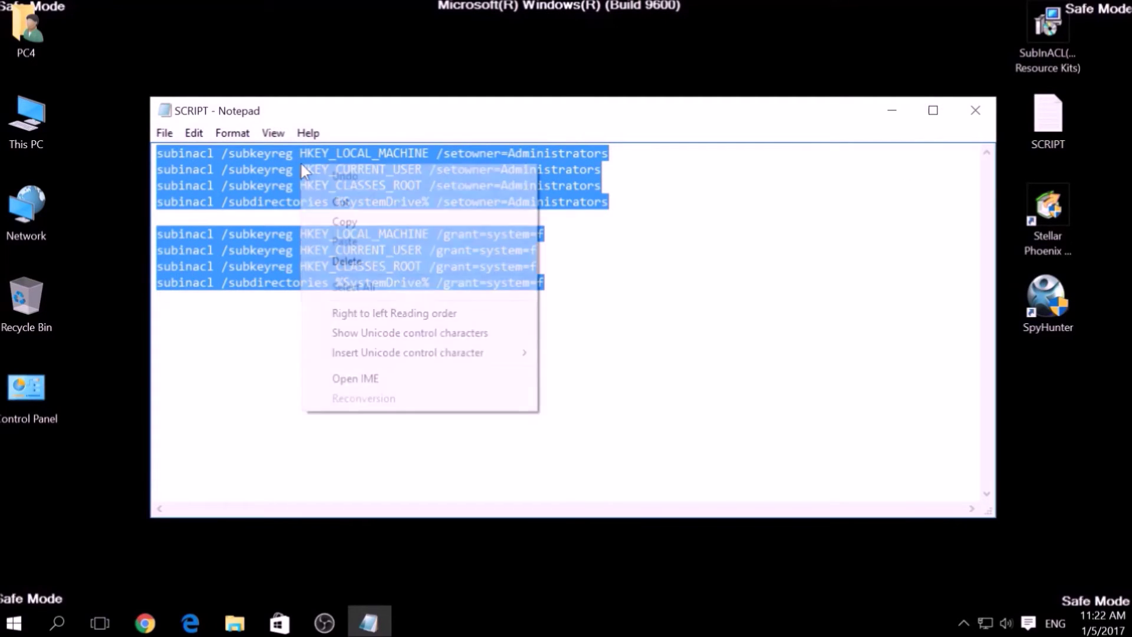
pyautogui.click(341, 219)
pyautogui.click(344, 202)
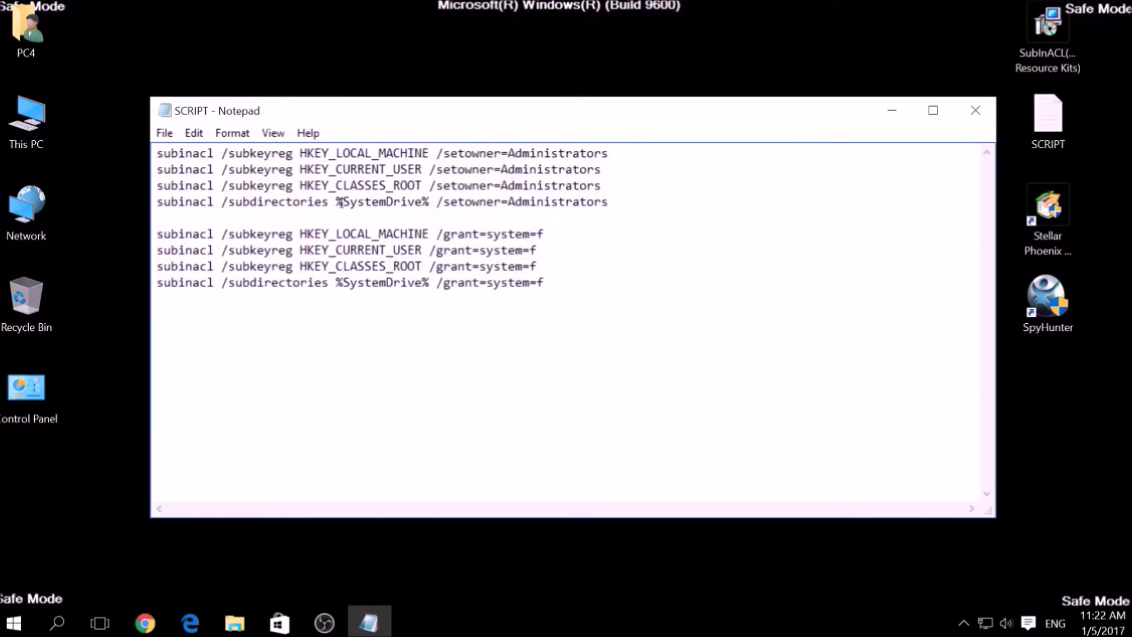
pyautogui.click(901, 118)
# - Install SubInAcl.exe to the default folder with the license accepted, and finish the wizard
pyautogui.doubleClick(1036, 66)
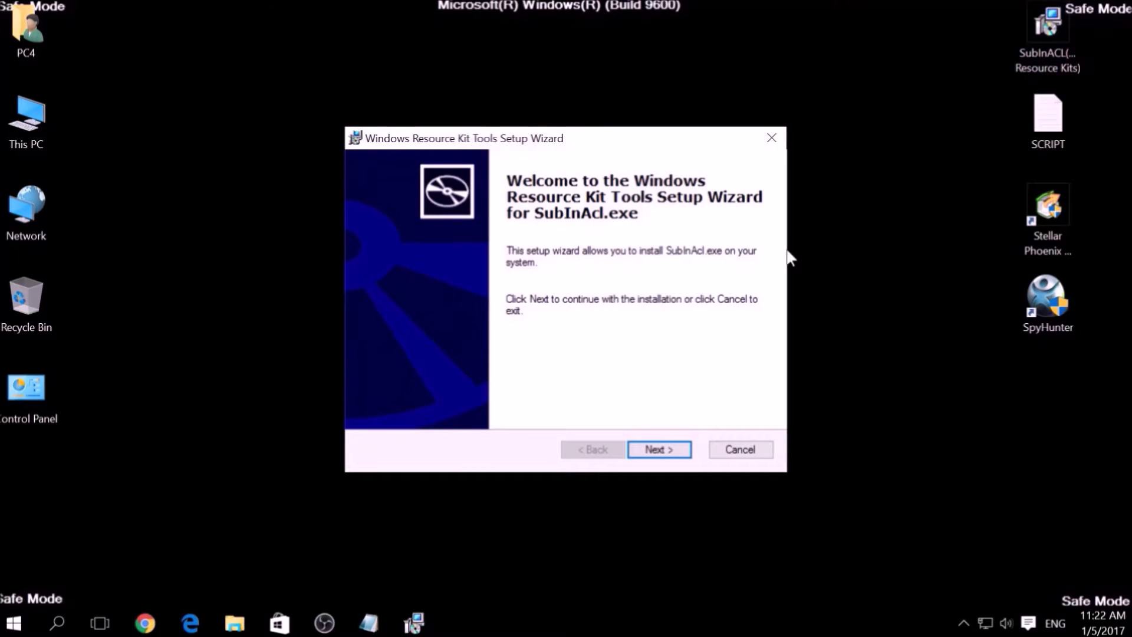
pyautogui.click(658, 444)
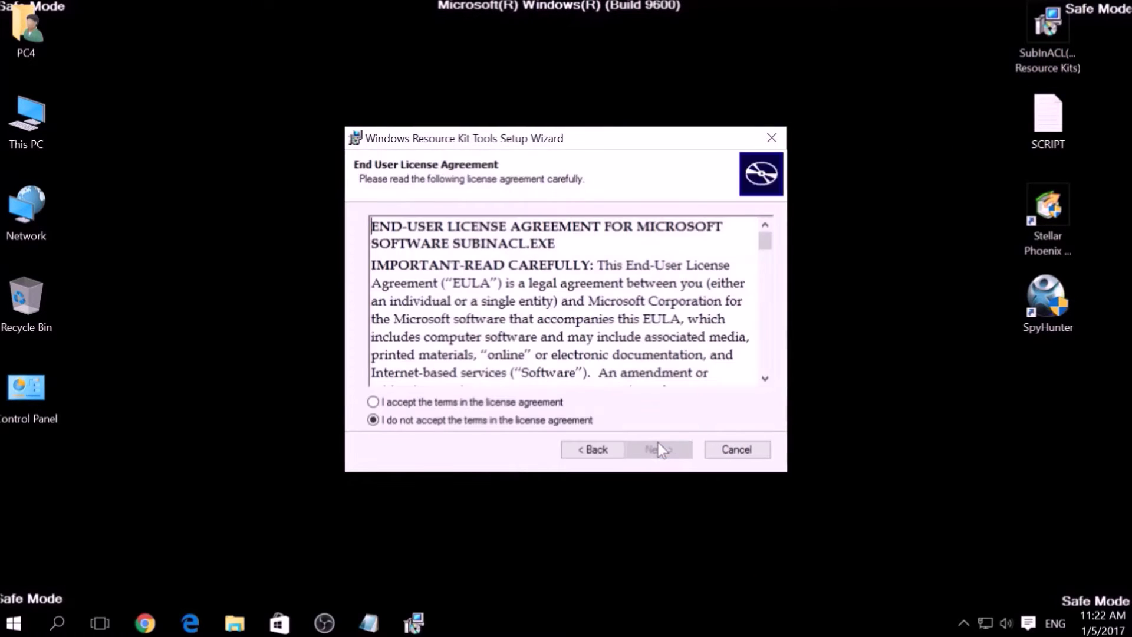
pyautogui.click(559, 402)
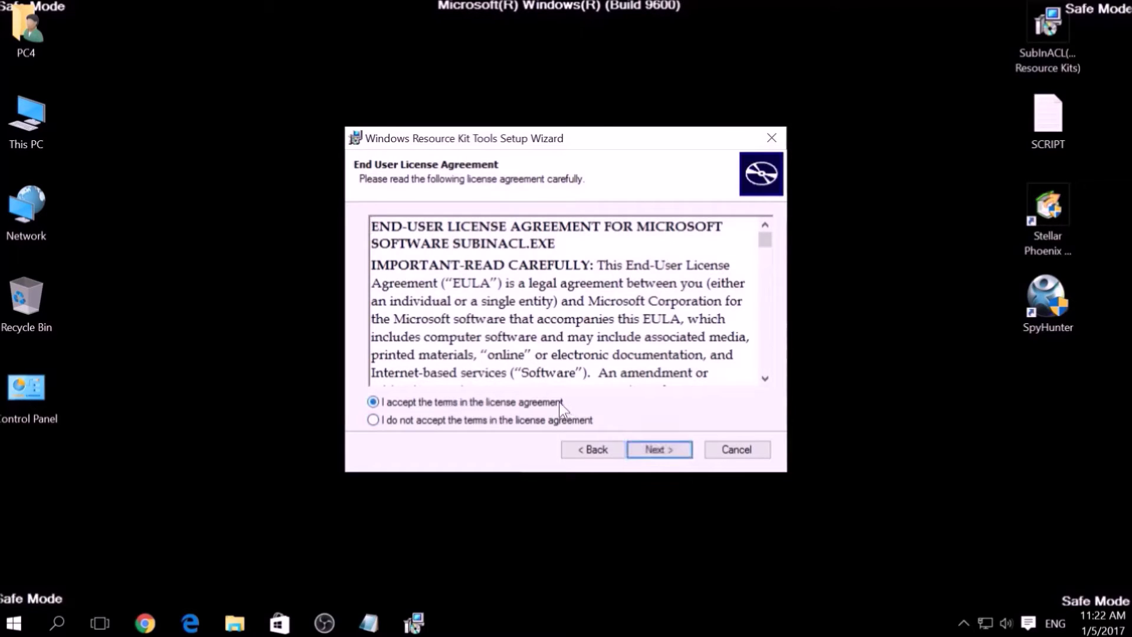
pyautogui.click(643, 450)
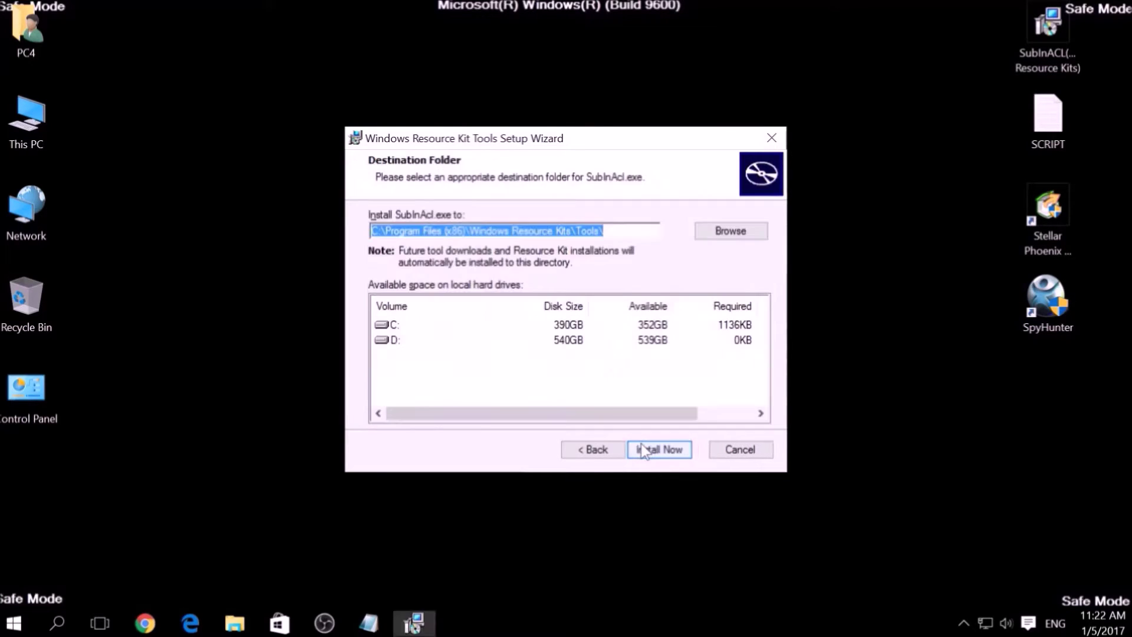
pyautogui.click(644, 451)
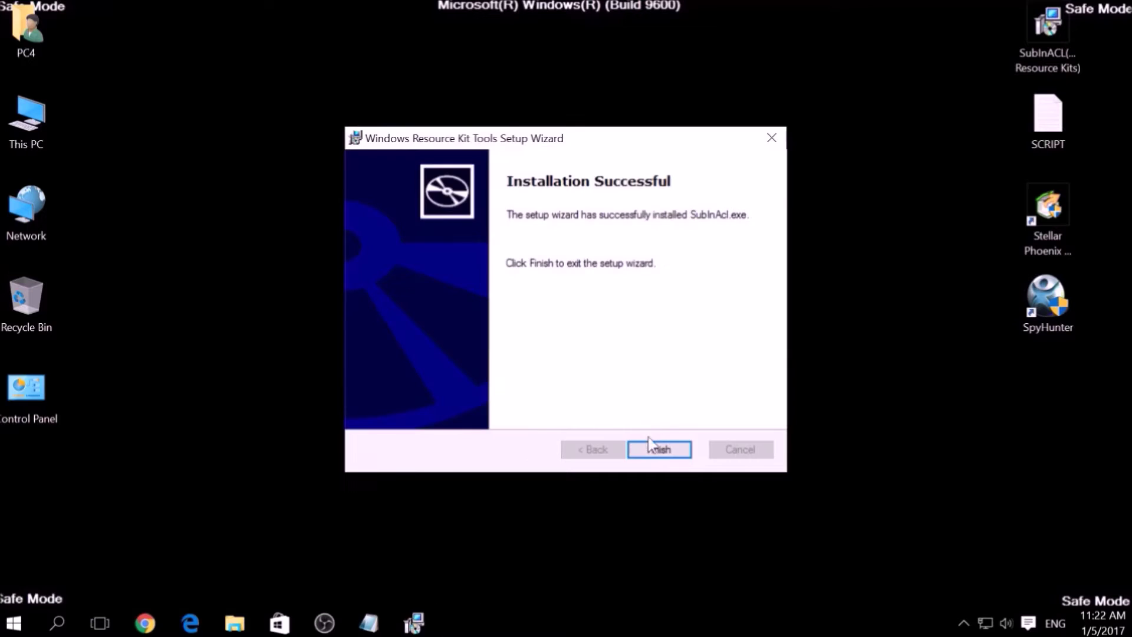
pyautogui.click(653, 452)
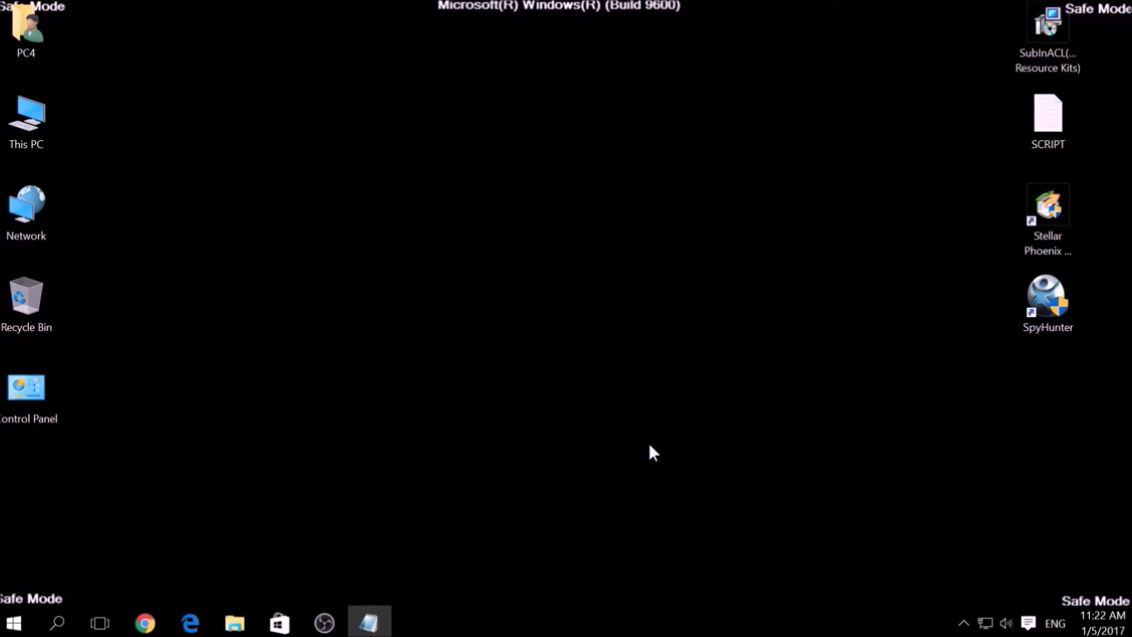
# - Save the SCRIPT commands to the Desktop as FIX.BAT with Save as type set to All Files
pyautogui.click(380, 610)
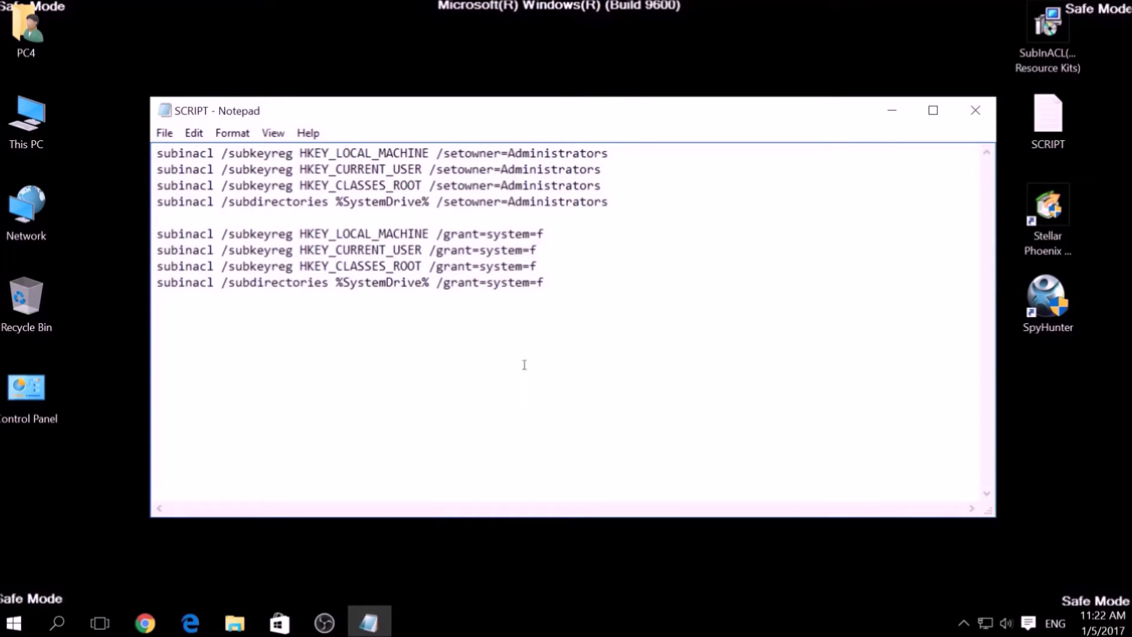
pyautogui.moveTo(548, 289)
pyautogui.mouseDown()
pyautogui.moveTo(196, 151)
pyautogui.moveTo(154, 147)
pyautogui.mouseUp()
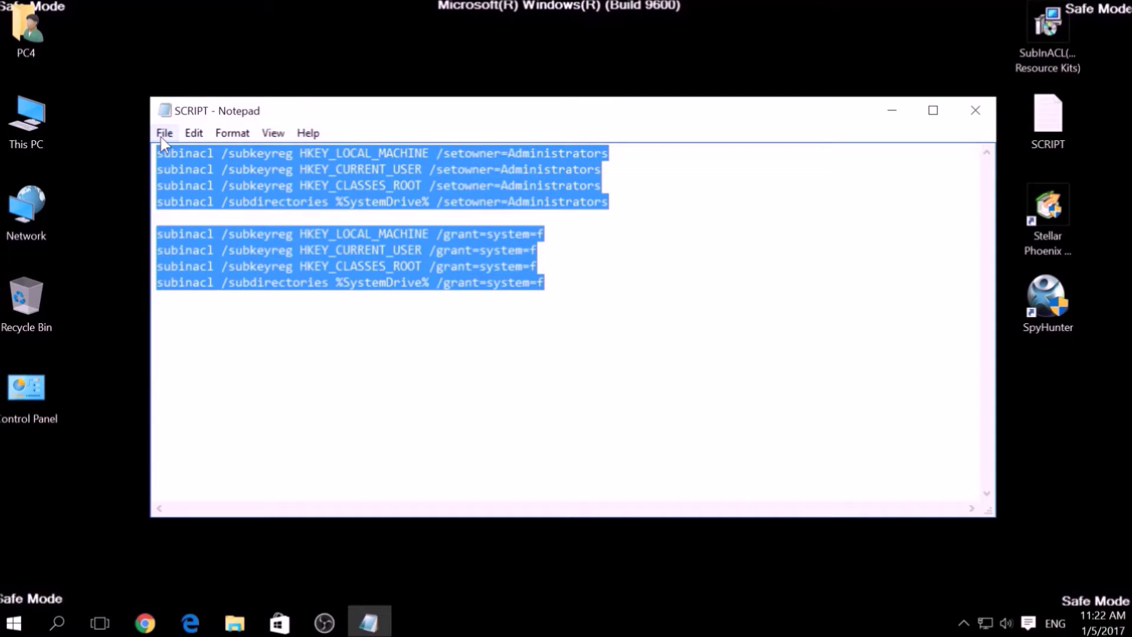
pyautogui.click(161, 137)
pyautogui.click(207, 213)
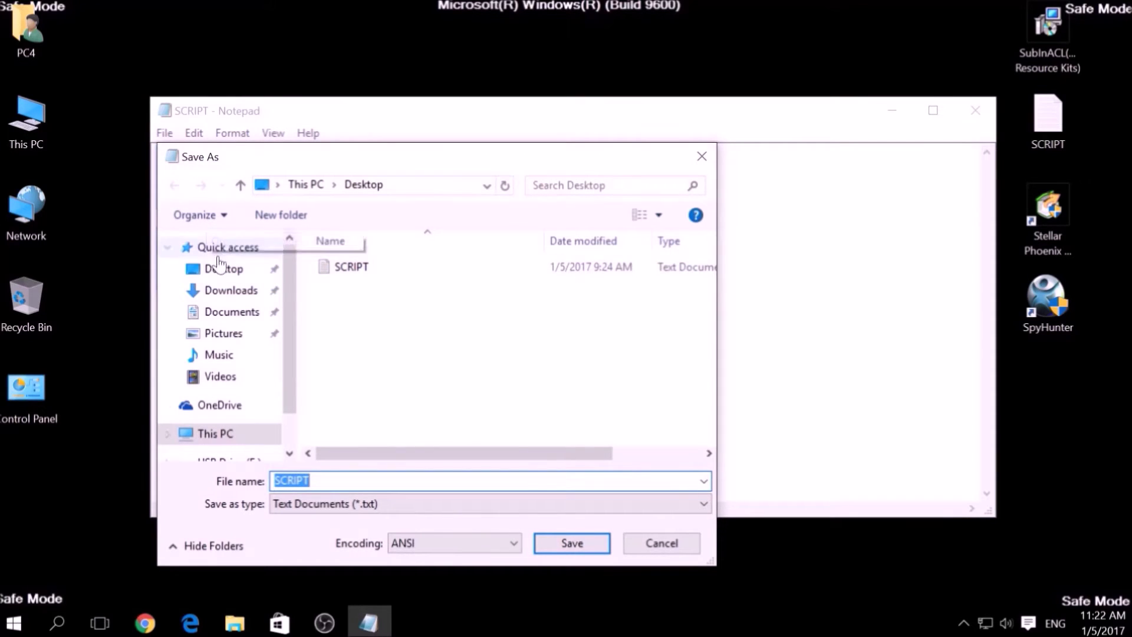
pyautogui.click(217, 272)
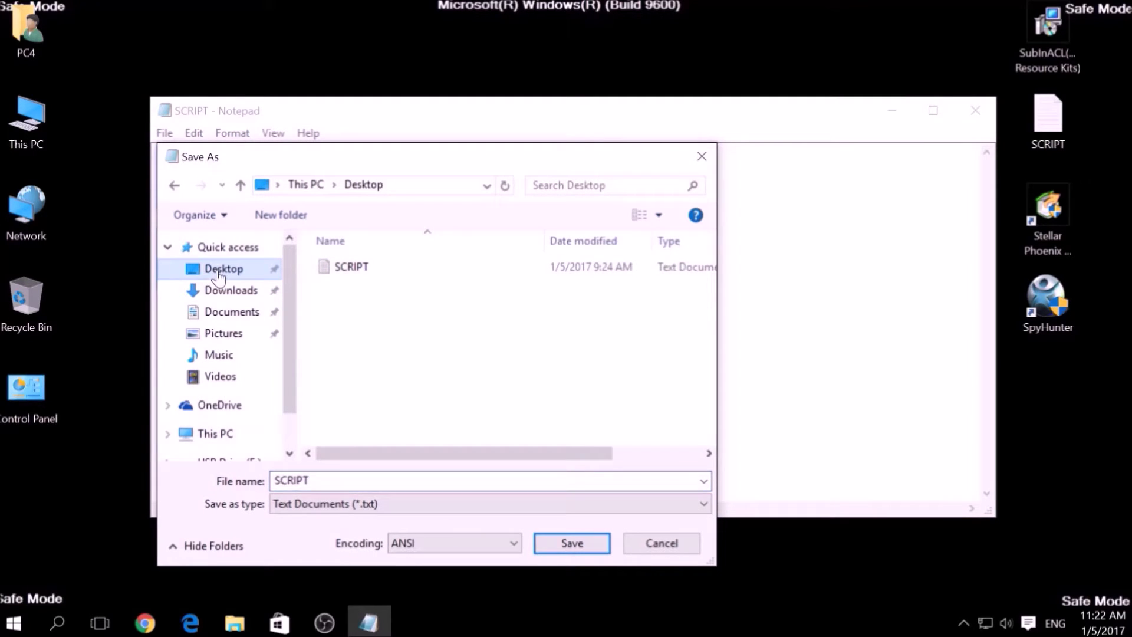
pyautogui.doubleClick(304, 478)
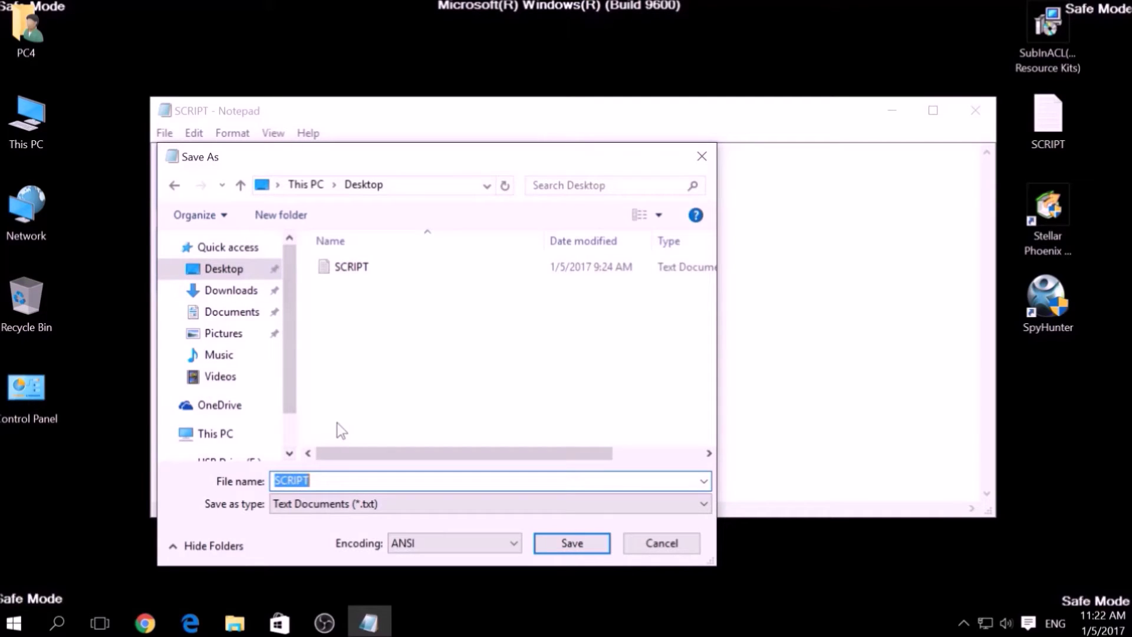
pyautogui.write('FIX')
pyautogui.write('.B')
pyautogui.write('AT')
pyautogui.moveTo(312, 480); pyautogui.dragTo(292, 481)
pyautogui.click(301, 505)
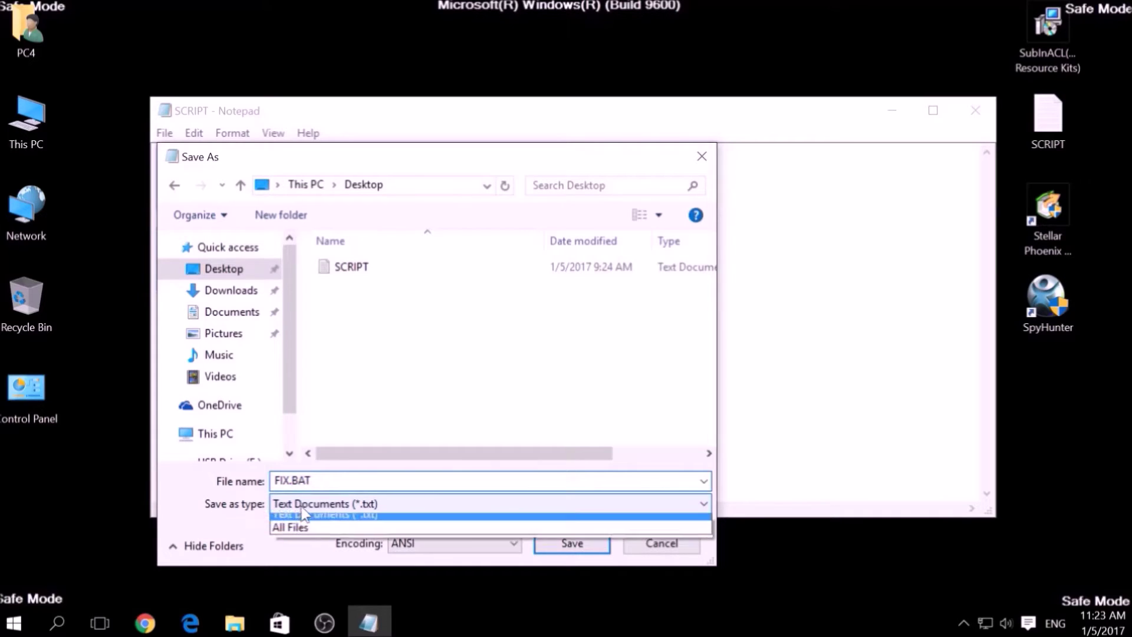
pyautogui.click(305, 534)
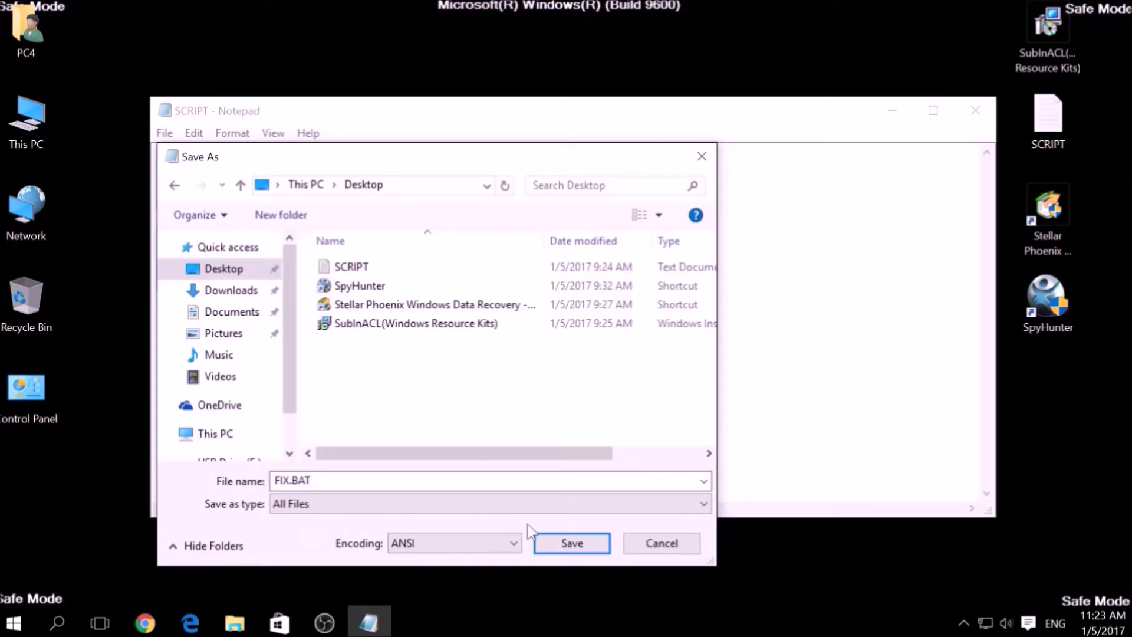
pyautogui.click(558, 538)
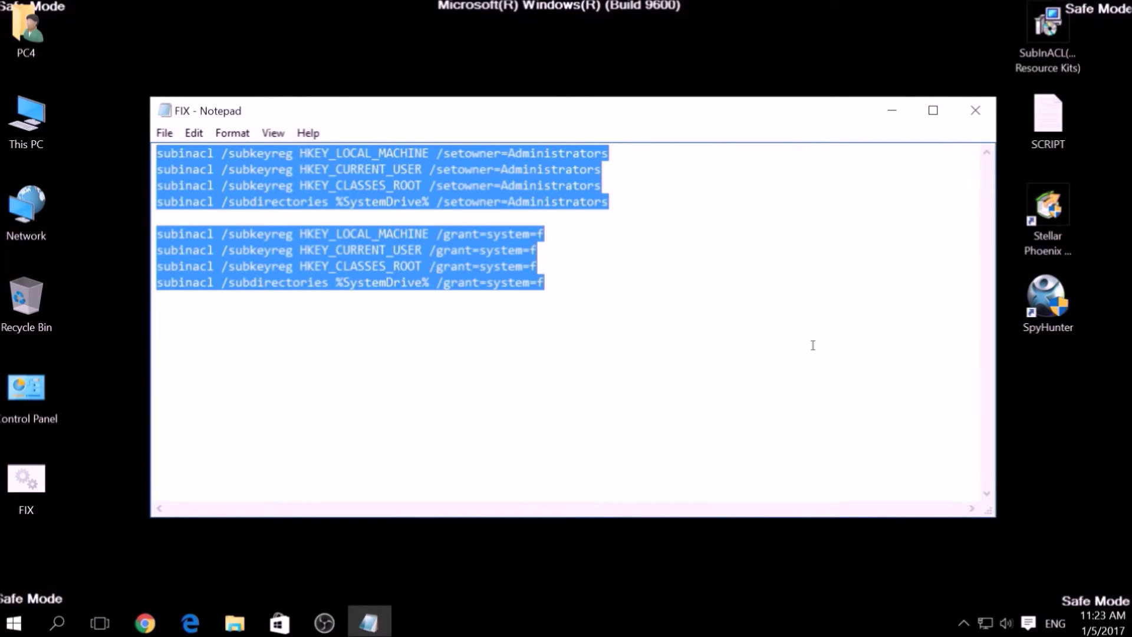
# - Close Notepad, copy the FIX batch file from the desktop, and open This PC
pyautogui.click(976, 110)
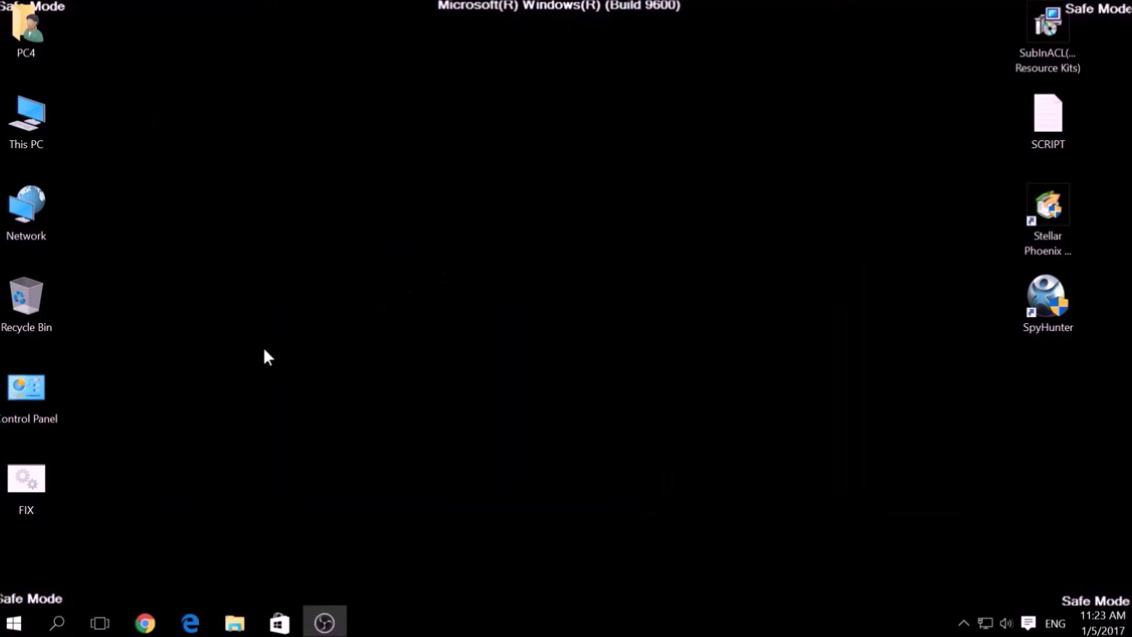
pyautogui.click(34, 468)
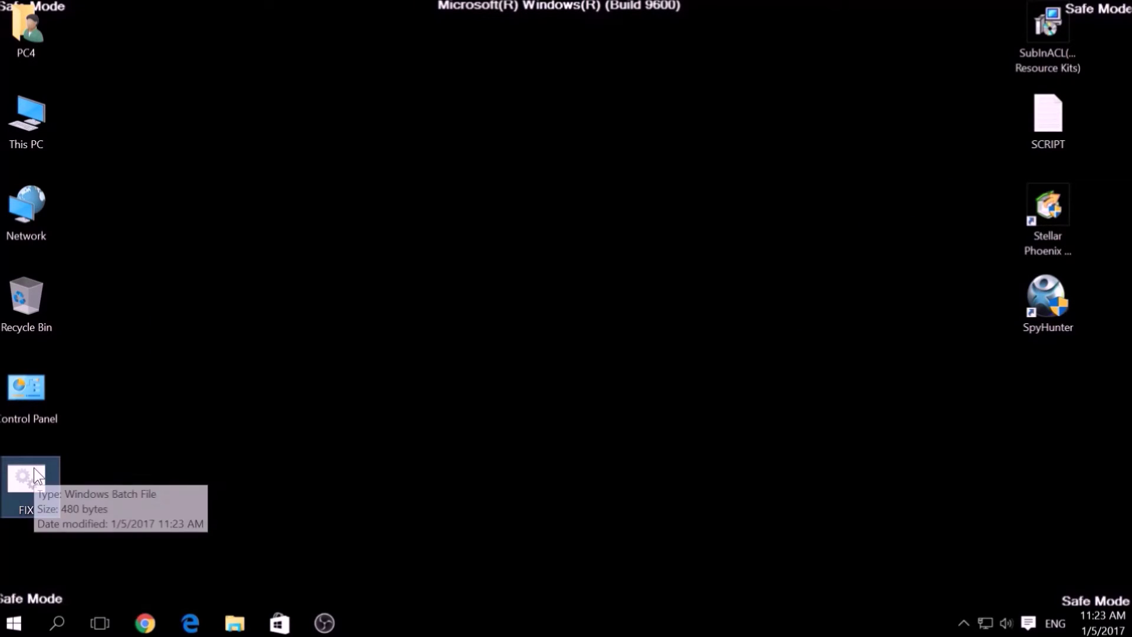
pyautogui.rightClick(34, 469)
pyautogui.click(83, 362)
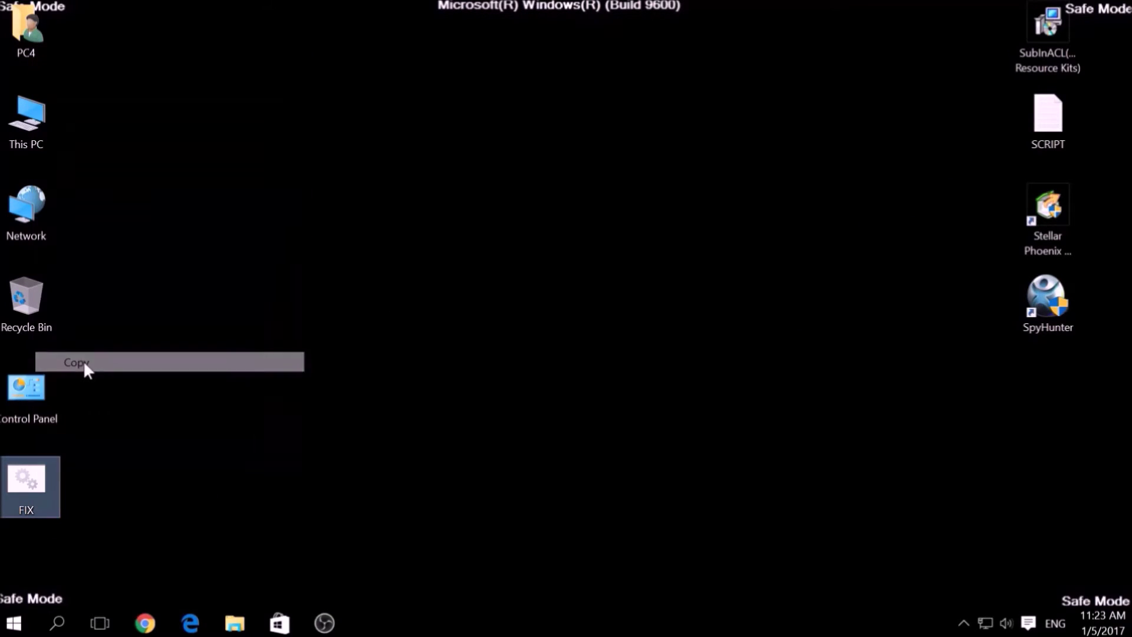
pyautogui.doubleClick(45, 124)
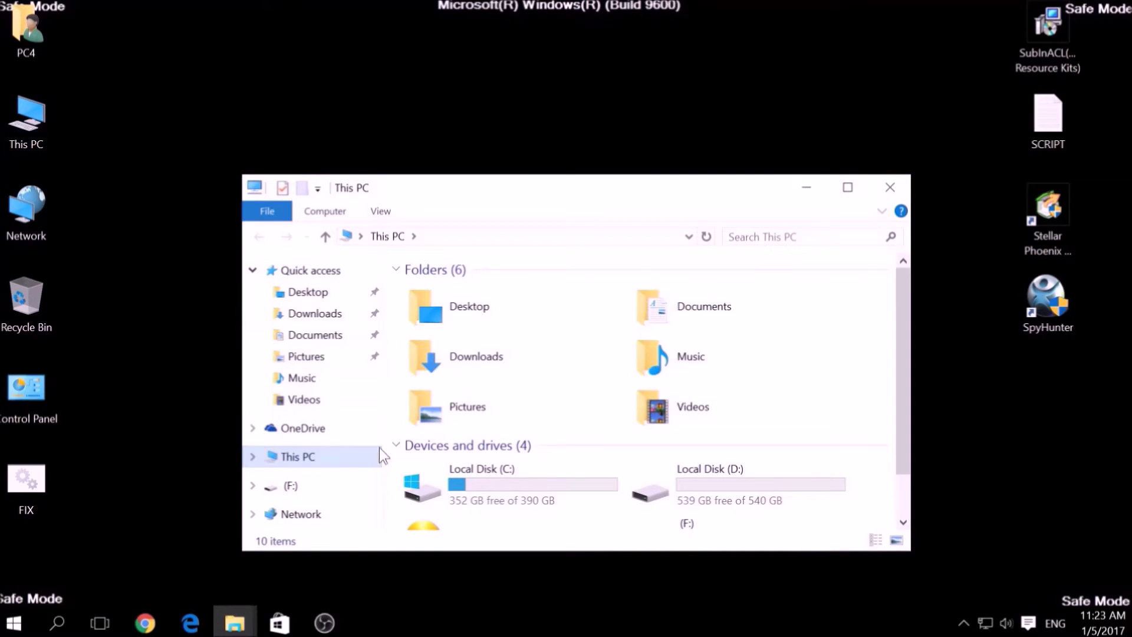
# - Navigate to C:\Program Files (x86)\Windows Resource Kits\Tools in File Explorer
pyautogui.click(423, 486)
pyautogui.doubleClick(422, 479)
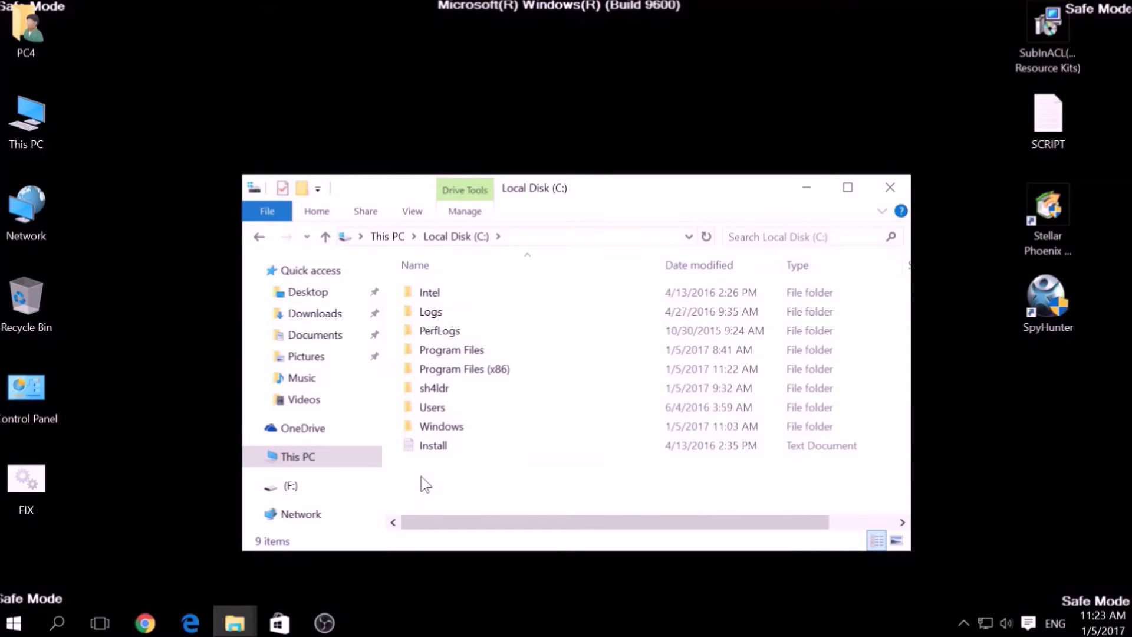
pyautogui.doubleClick(444, 369)
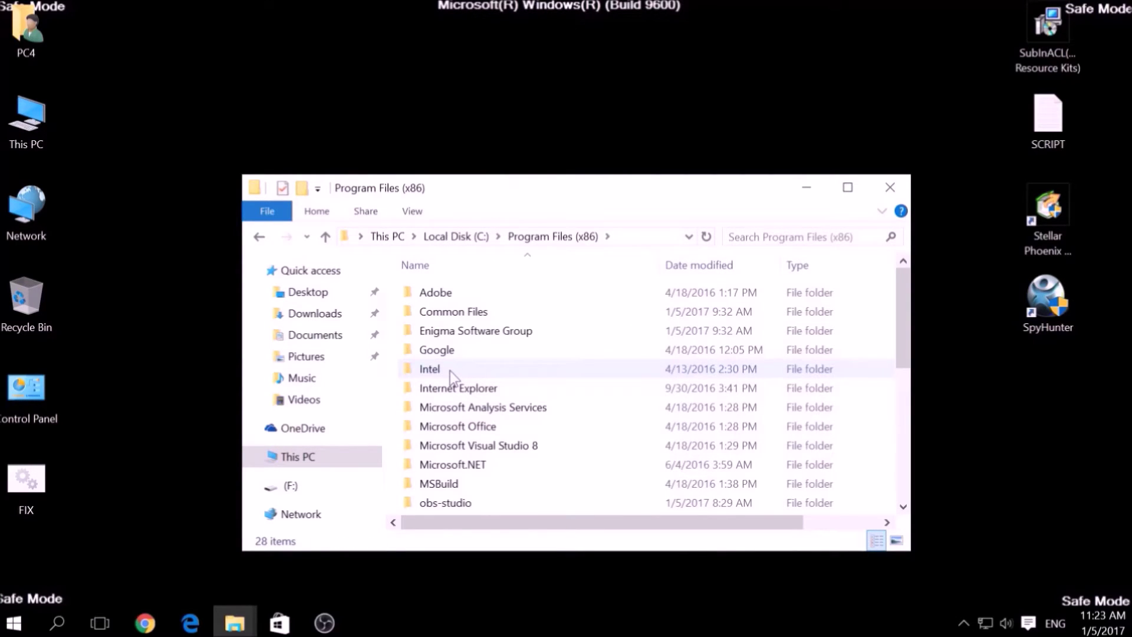
pyautogui.click(450, 370)
pyautogui.write('w')
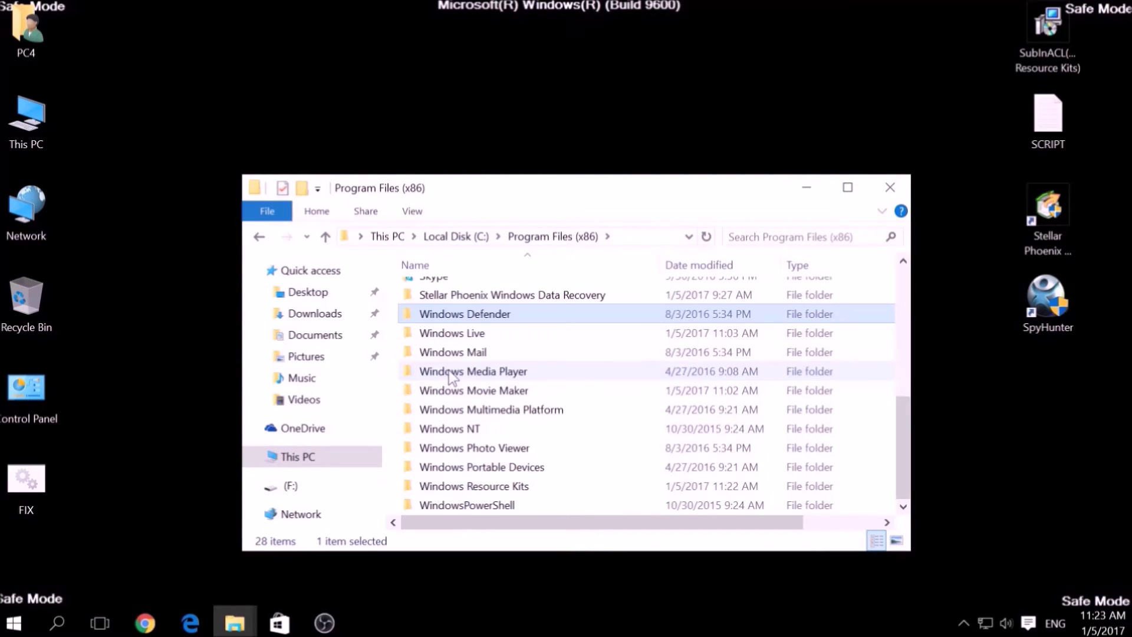
pyautogui.click(463, 488)
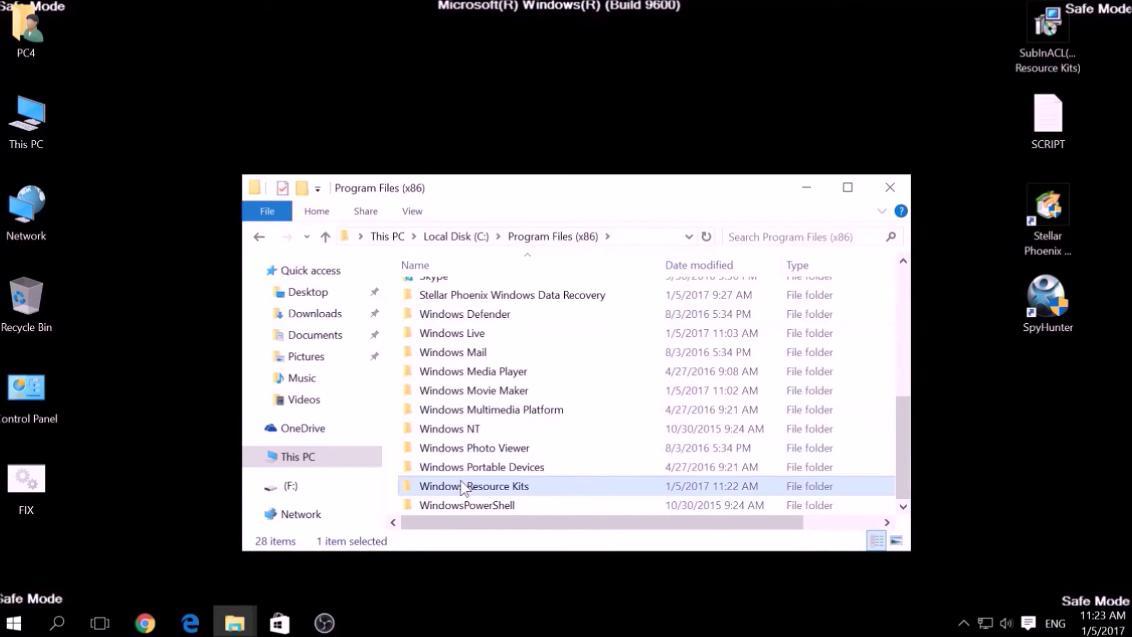
pyautogui.doubleClick(463, 487)
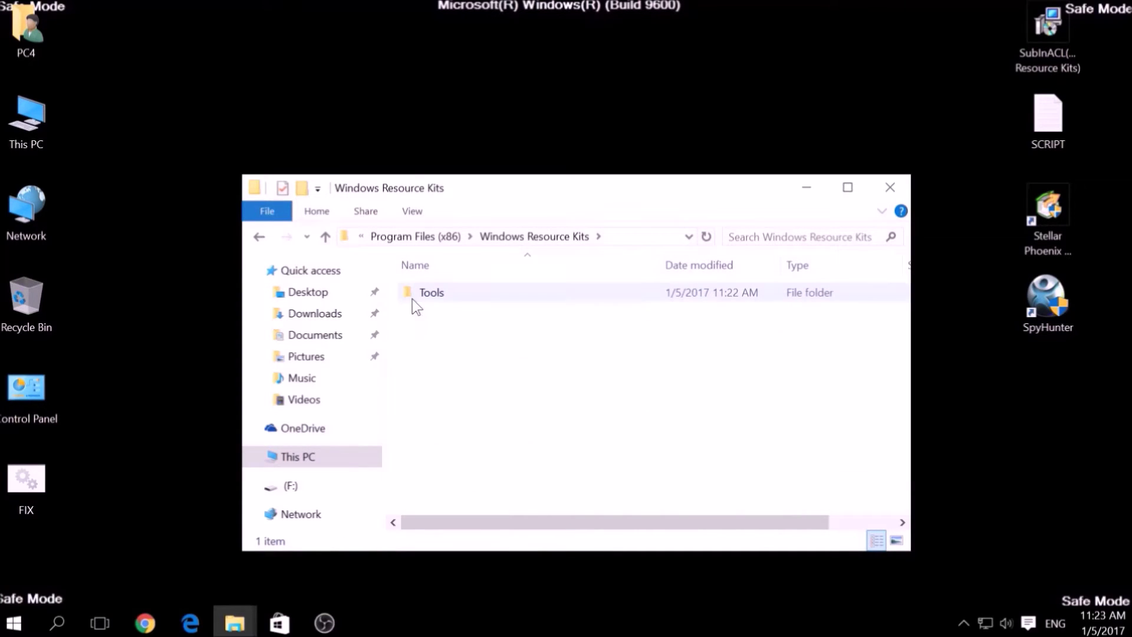
pyautogui.doubleClick(431, 297)
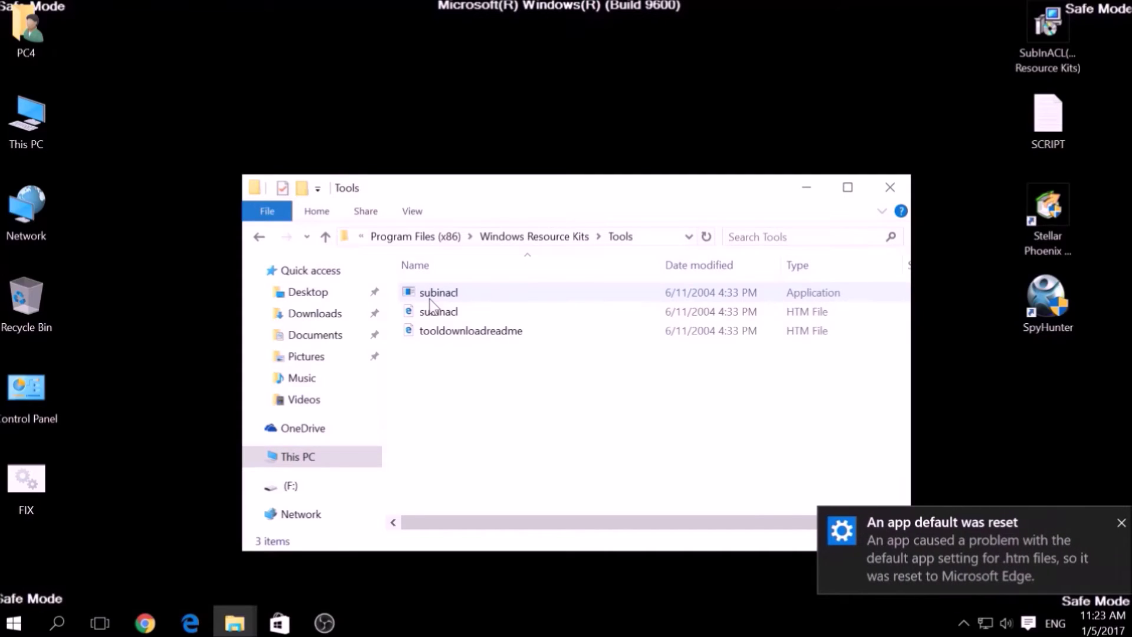
# - Paste FIX into the Tools folder, approve the administrator prompt, and close Explorer
pyautogui.rightClick(428, 367)
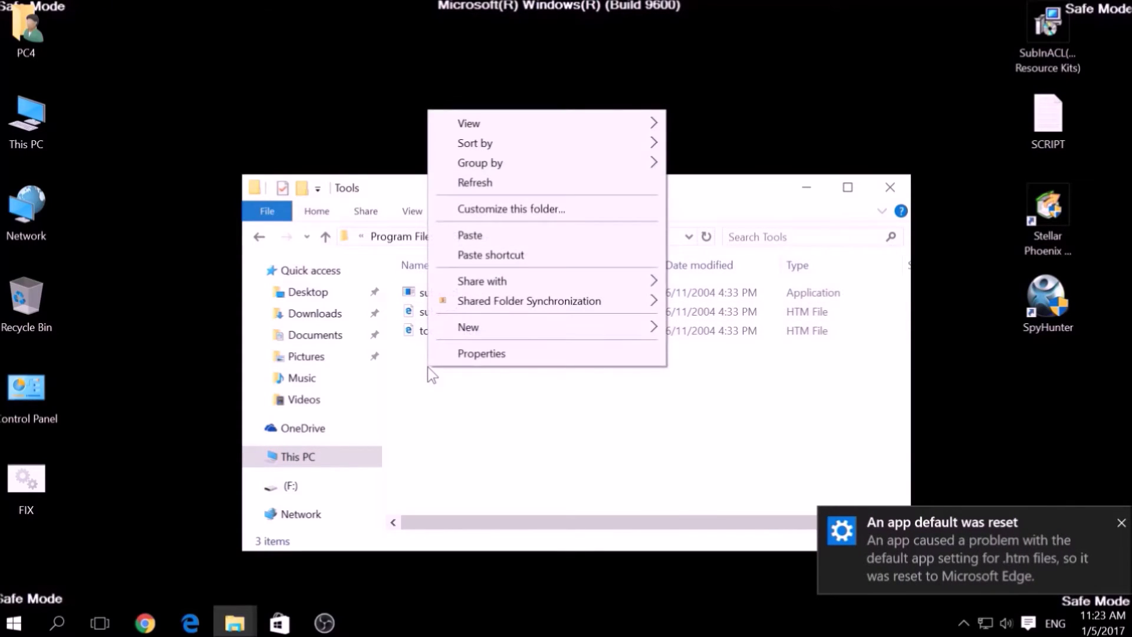
pyautogui.click(464, 237)
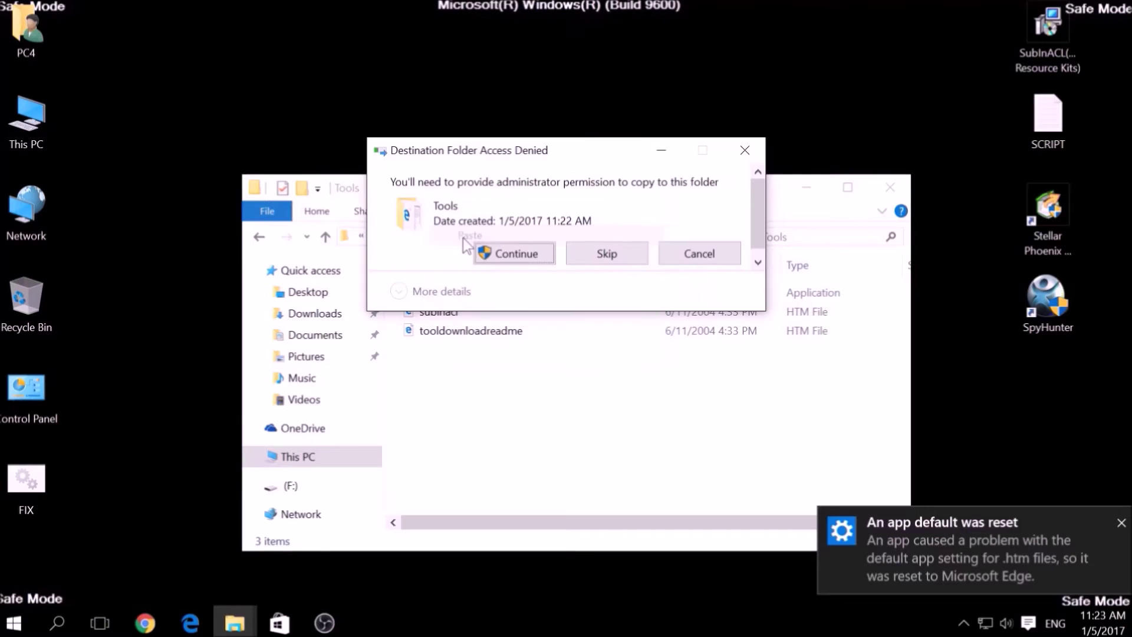
pyautogui.click(497, 252)
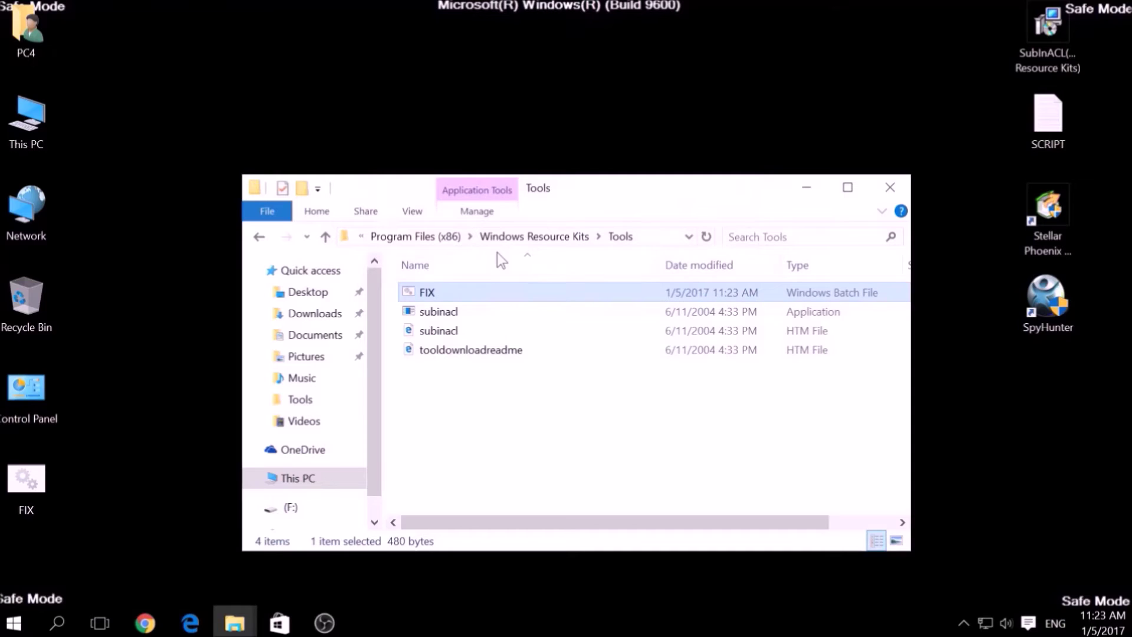
pyautogui.click(891, 188)
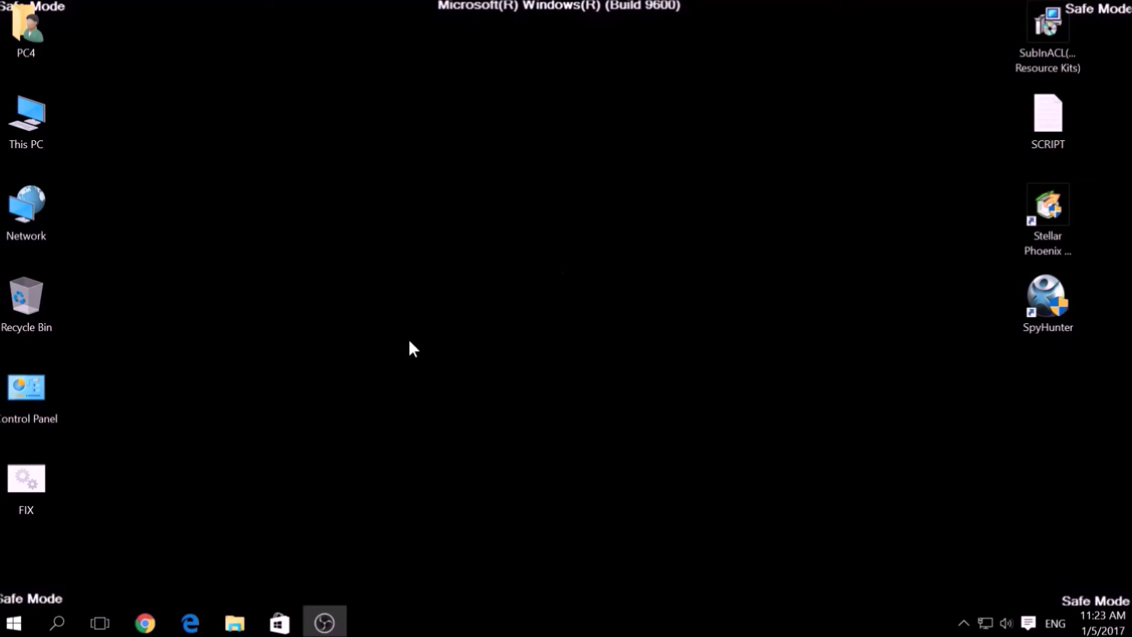
# - Open Command Prompt as administrator from Windows search
pyautogui.click(55, 625)
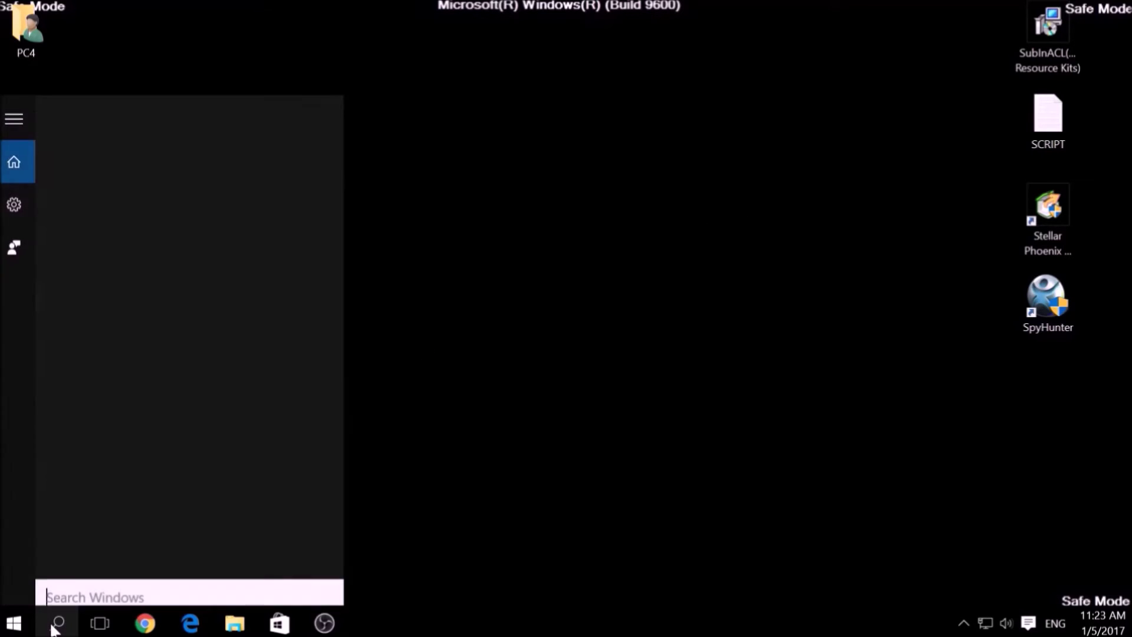
pyautogui.write('cmd')
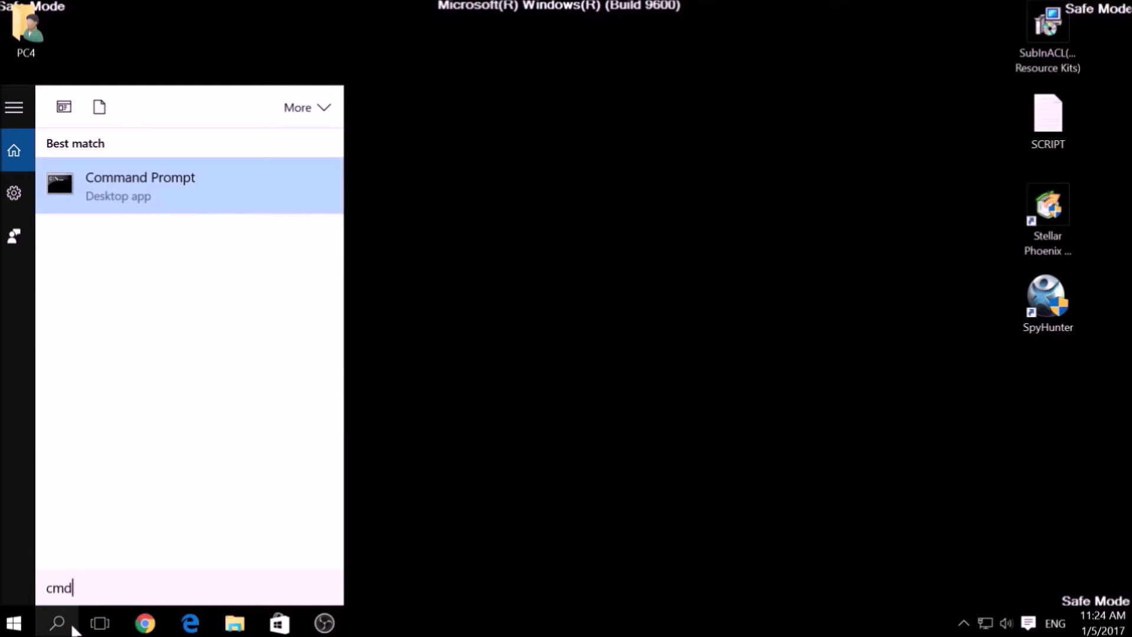
pyautogui.rightClick(128, 201)
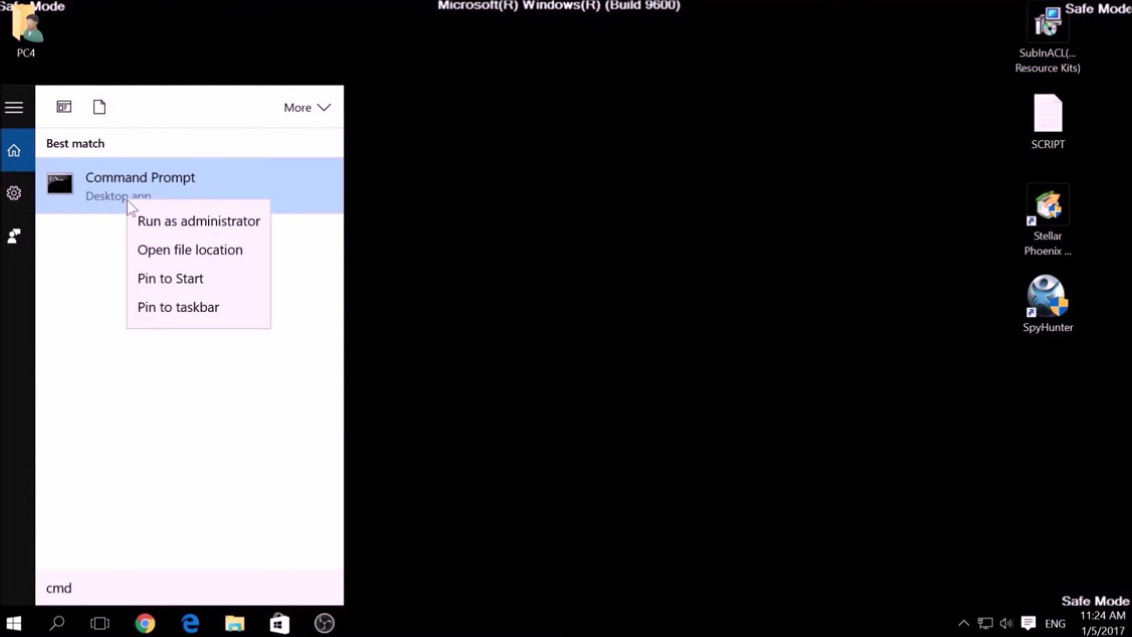
pyautogui.click(160, 226)
pyautogui.click(238, 183)
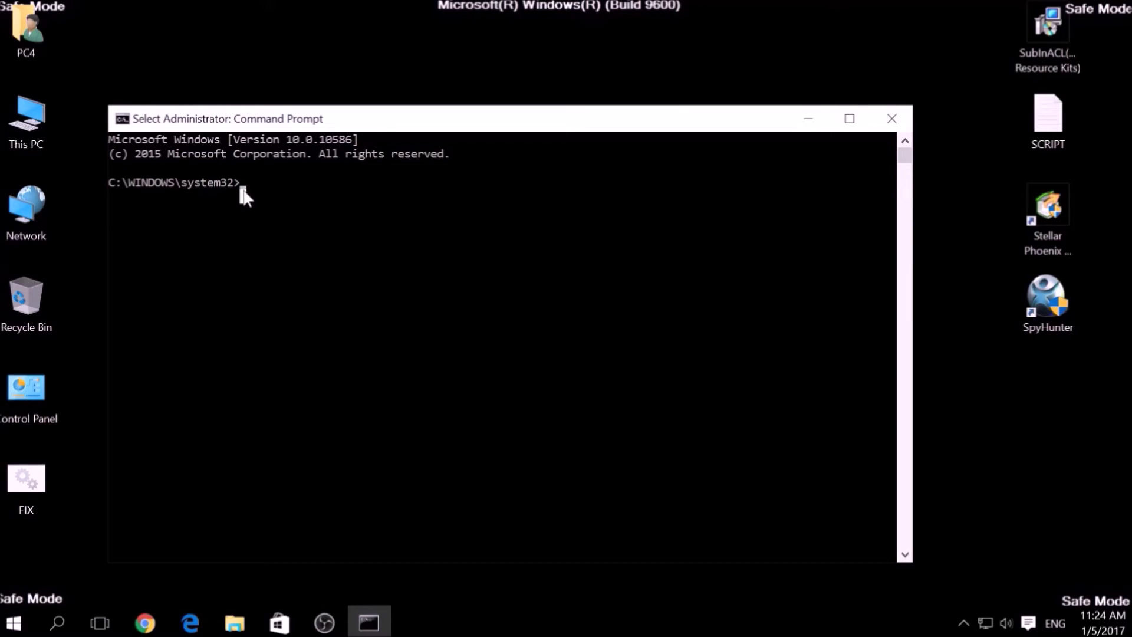
# - Change to C:\Program Files (x86)\Windows Resource Kits\Tools, run FIX.bat, and close the console
pyautogui.write('C')
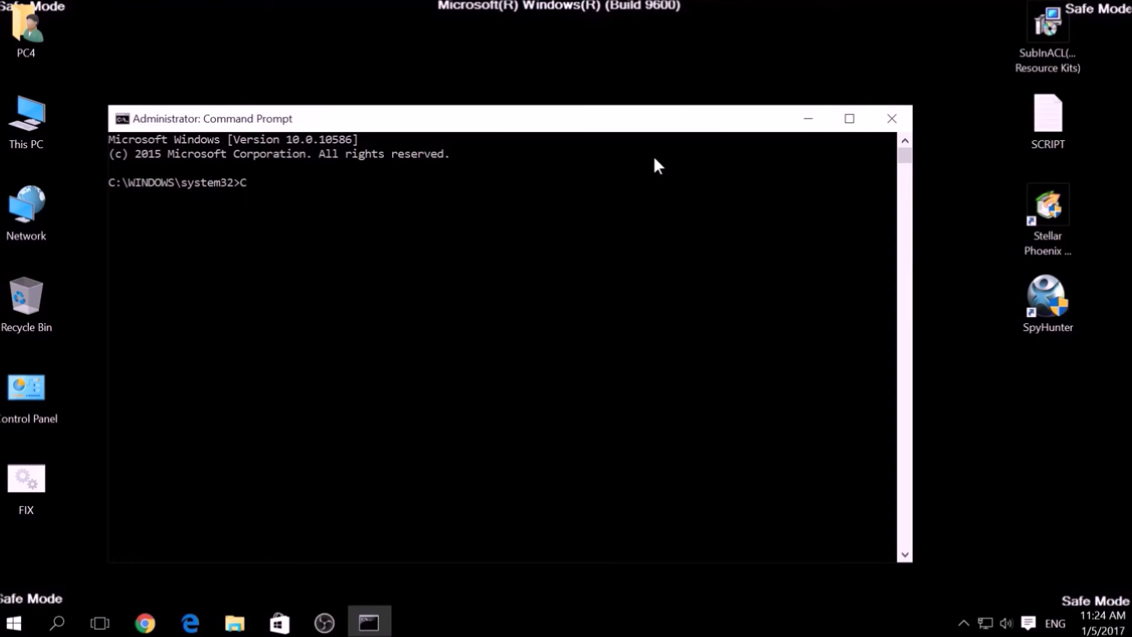
pyautogui.write('D C')
pyautogui.write(':\\')
pyautogui.write('Program')
pyautogui.write(' Files')
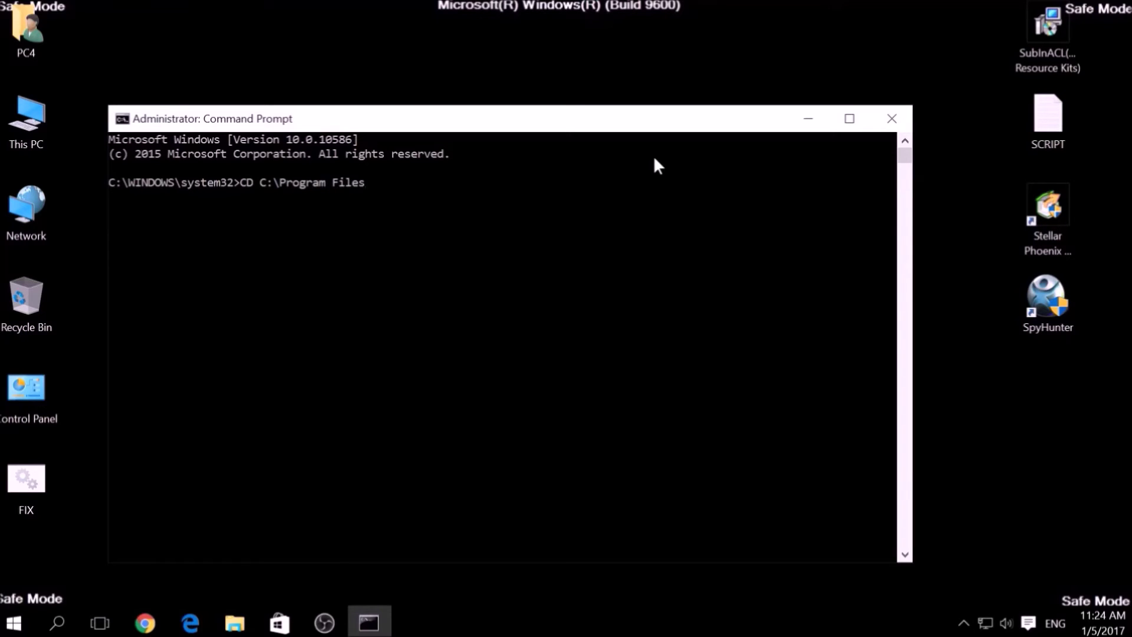
pyautogui.write(' (X')
pyautogui.press('BackSpace')
pyautogui.write('x')
pyautogui.write('86)')
pyautogui.write('\\W')
pyautogui.write('indows Resour')
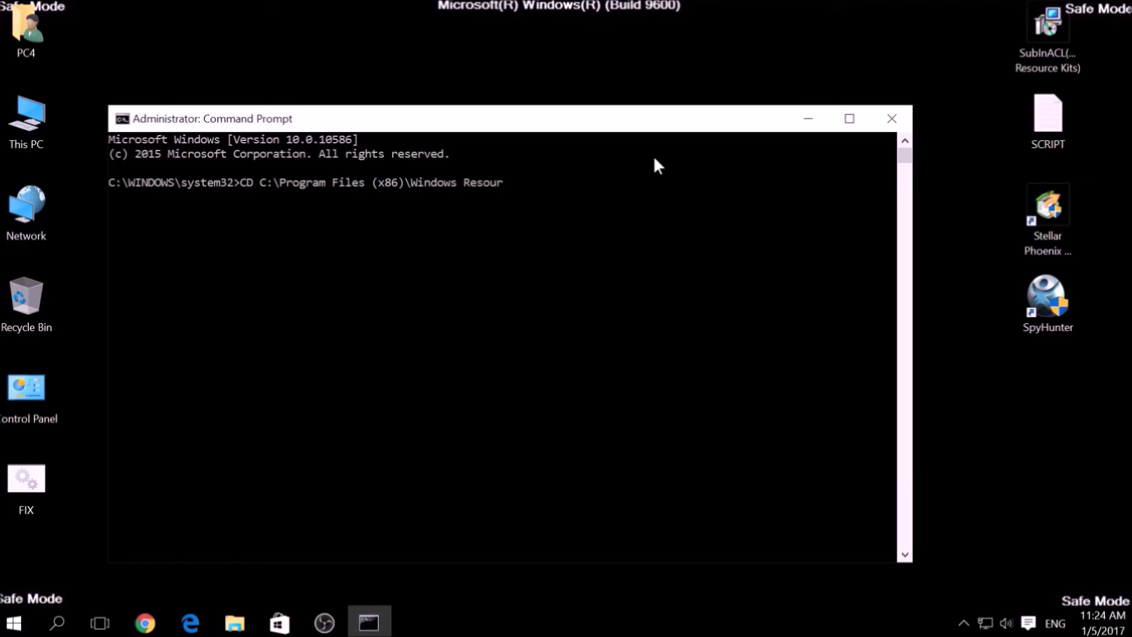
pyautogui.write('ce Kits')
pyautogui.write('\\')
pyautogui.write('Toll')
pyautogui.press('BackSpace')
pyautogui.press('BackSpace')
pyautogui.write('ols')
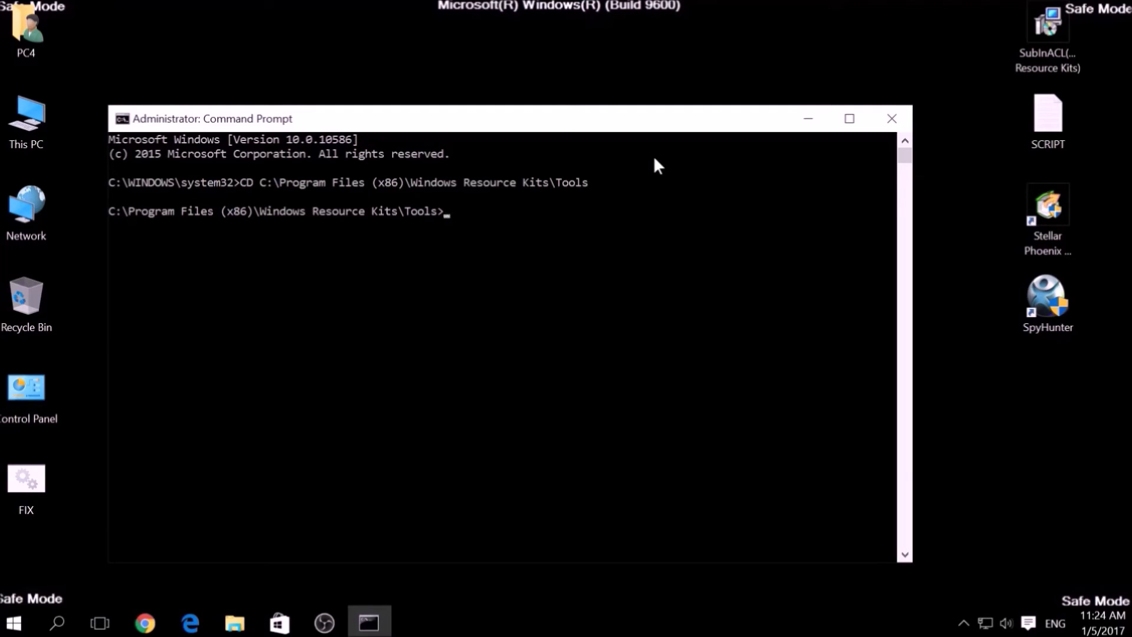
pyautogui.write('FIX.b')
pyautogui.write('at')
pyautogui.press('Return')
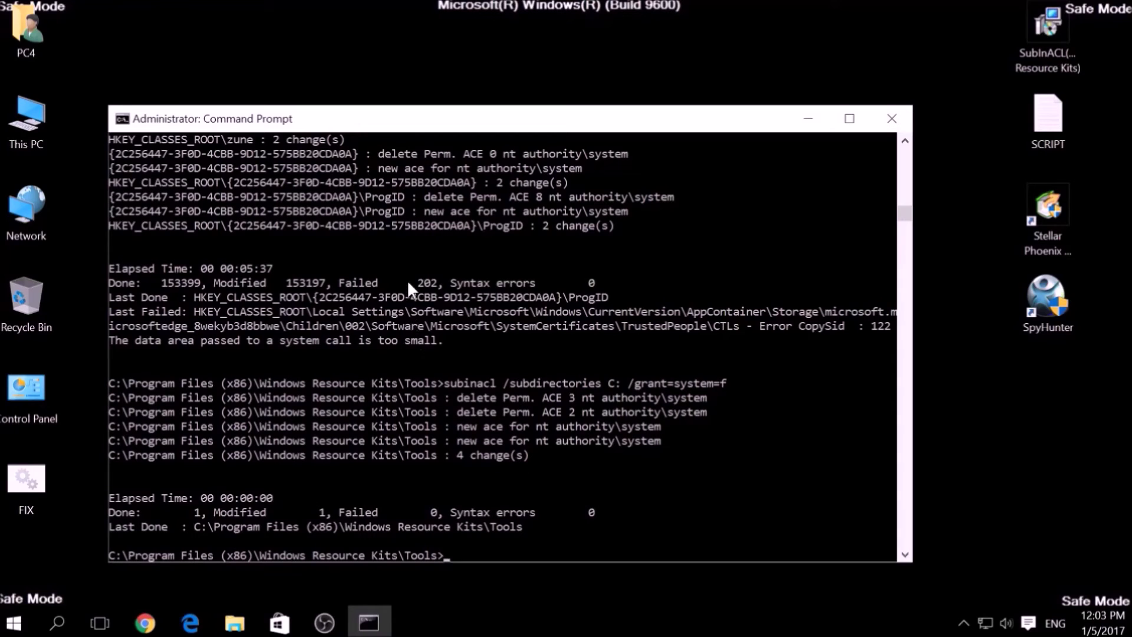
pyautogui.click(901, 113)
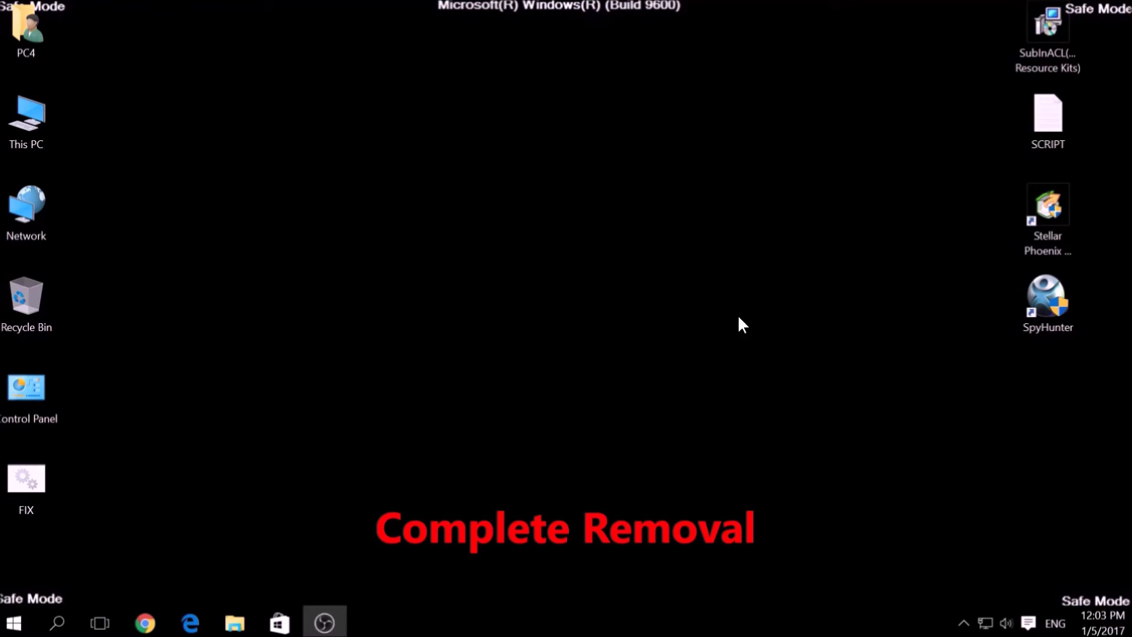
# - Launch SpyHunter and start a Quick Scan via Malware Scan > Start New Scan
pyautogui.doubleClick(1036, 321)
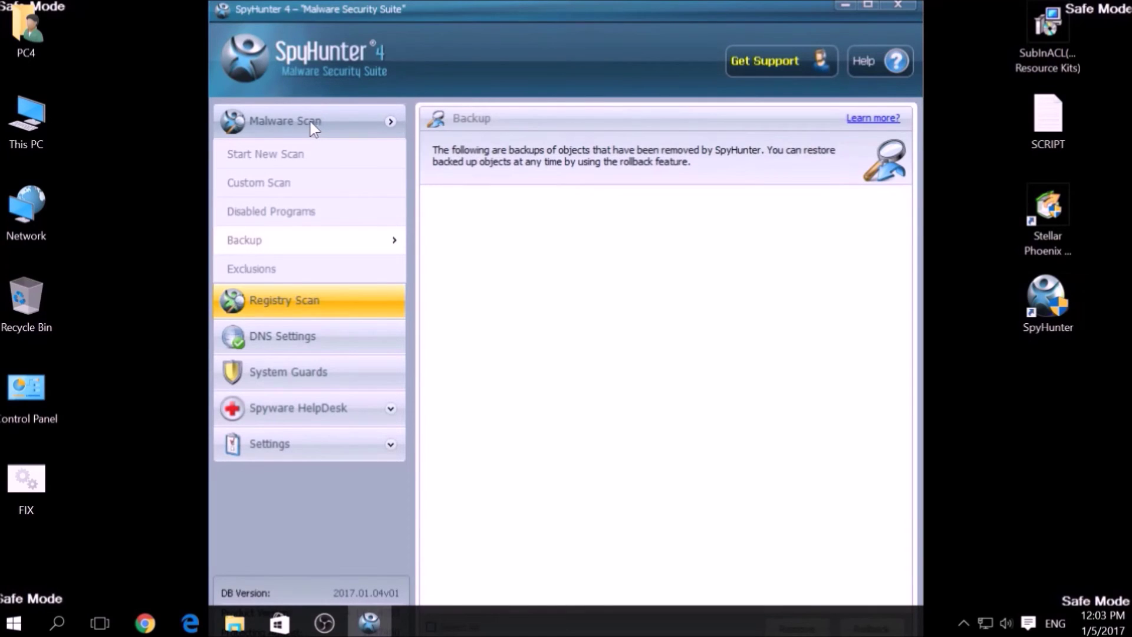
pyautogui.click(302, 160)
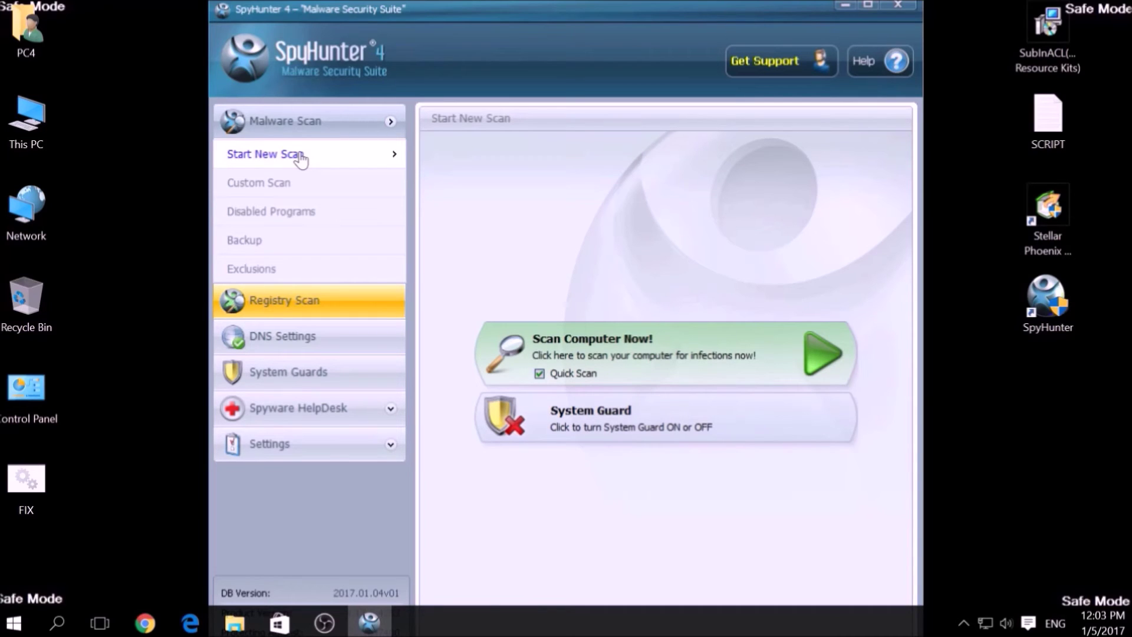
pyautogui.click(665, 352)
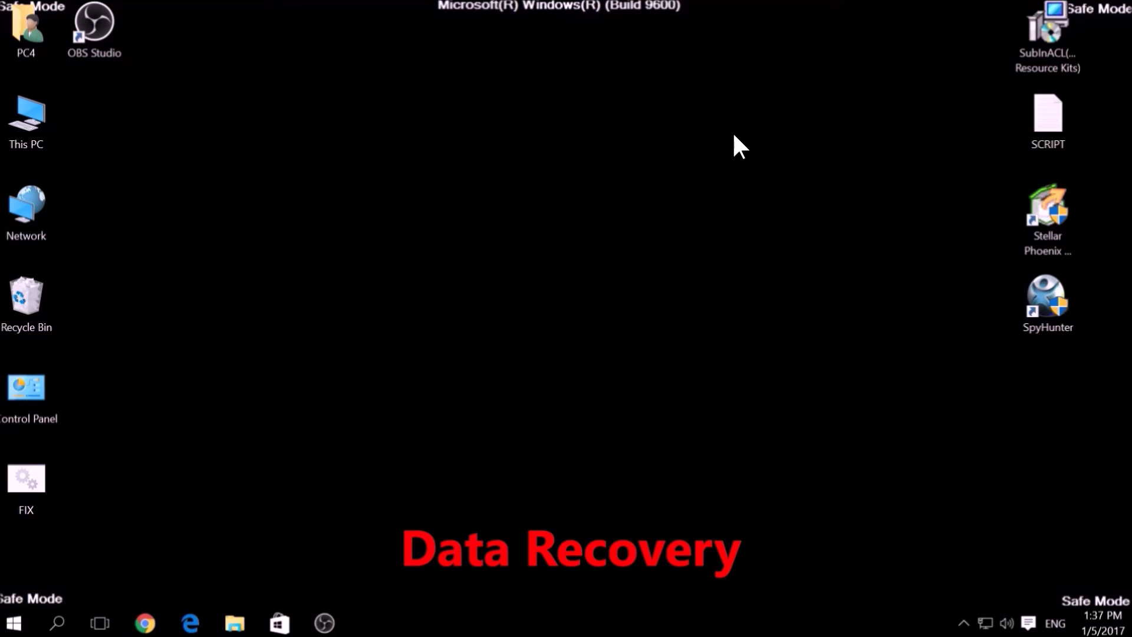
# - Start a Stellar Phoenix scan of drive C: and abort it early
pyautogui.click(1038, 208)
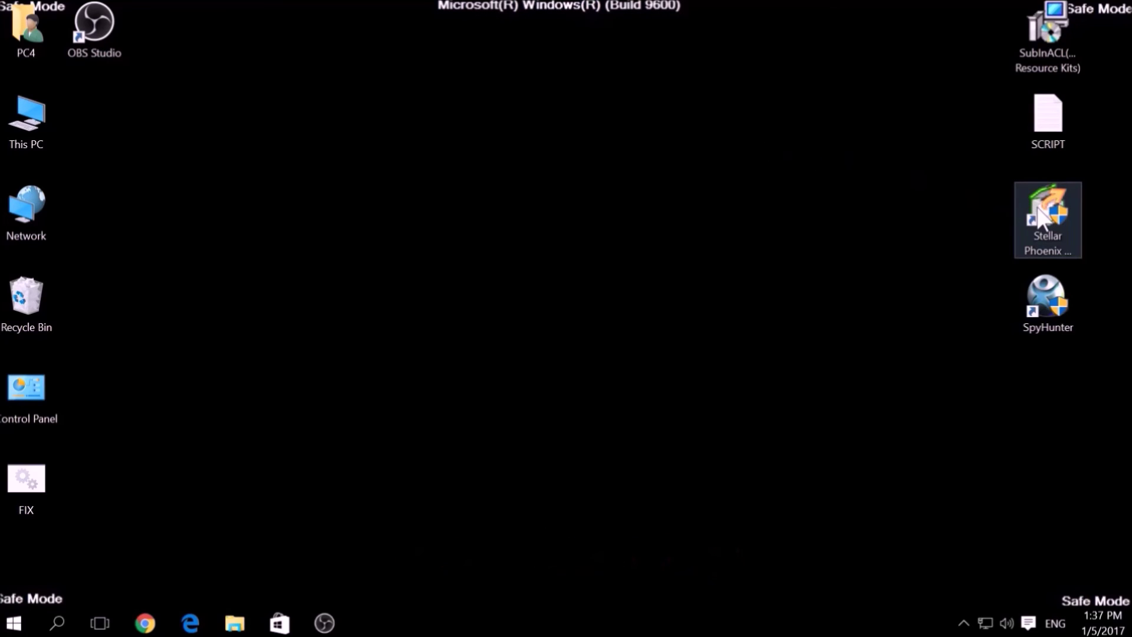
pyautogui.doubleClick(1039, 218)
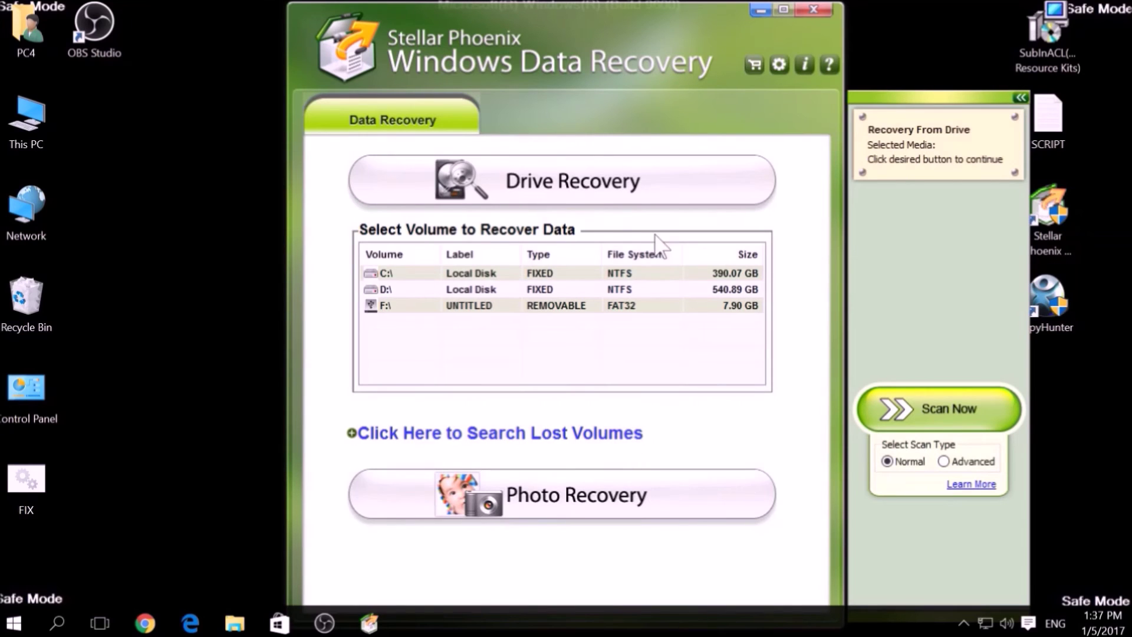
pyautogui.click(487, 275)
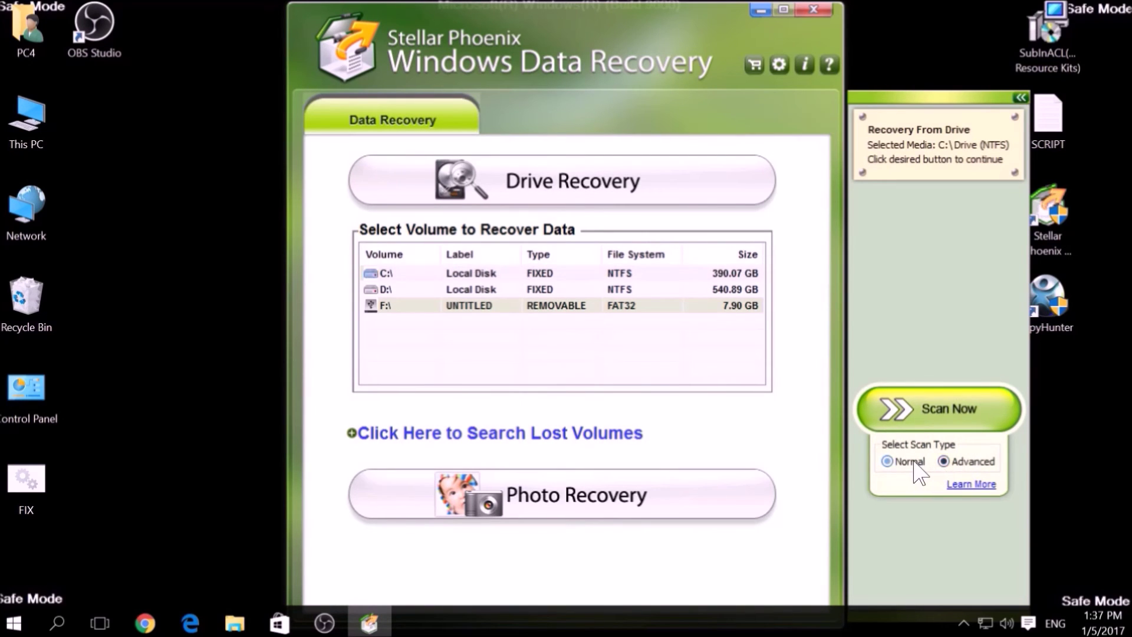
pyautogui.click(919, 411)
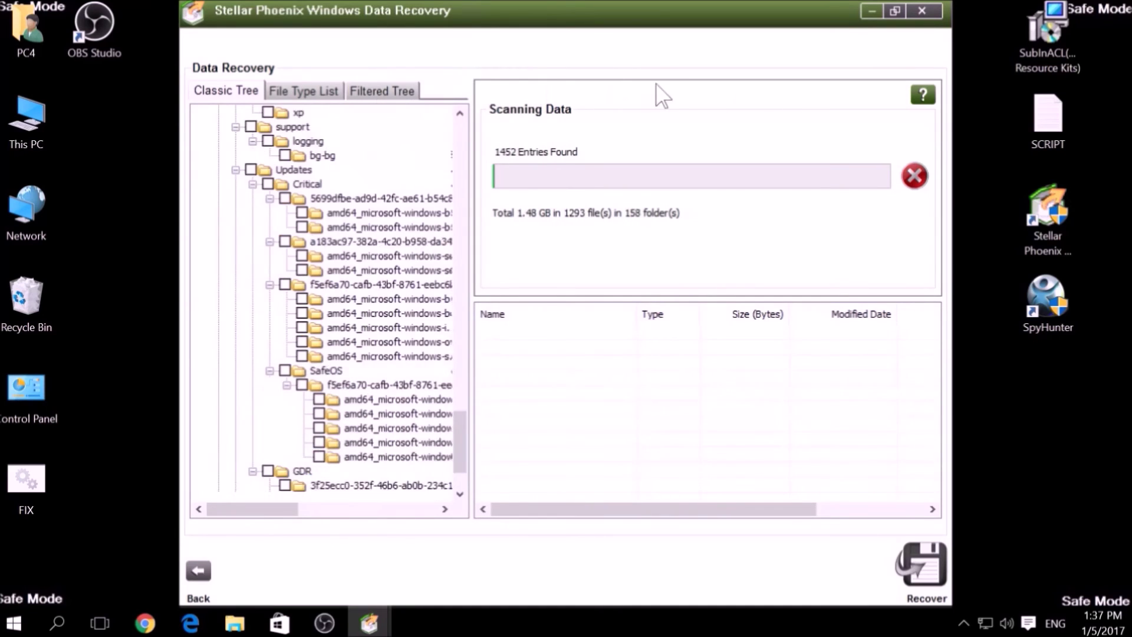
pyautogui.click(914, 179)
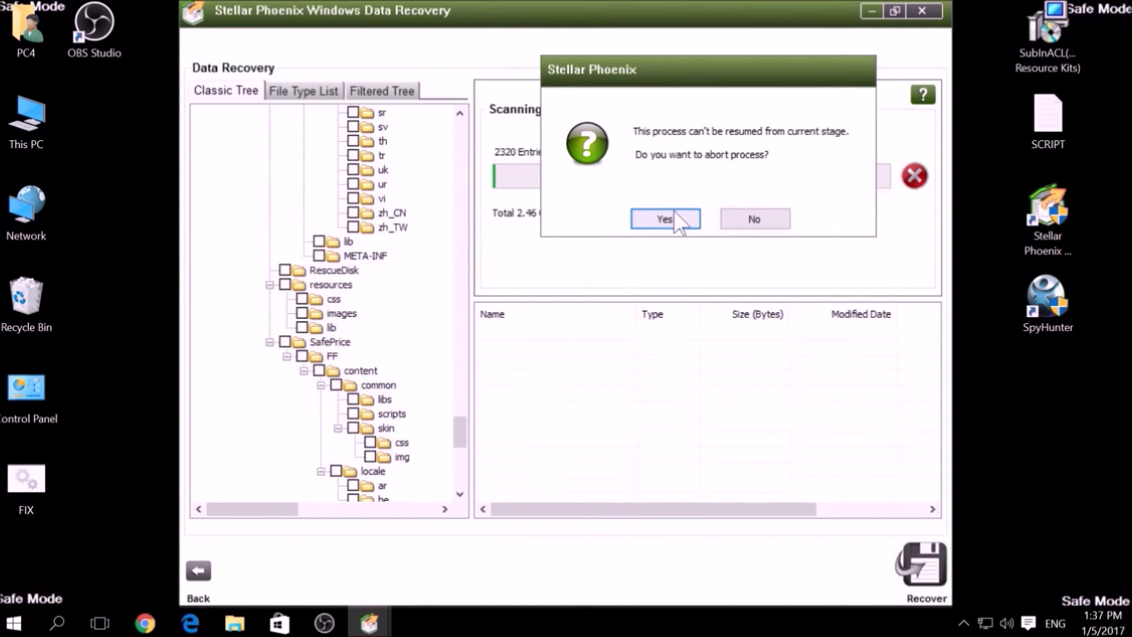
pyautogui.click(674, 211)
# - Mark $AttrDef, $Bitmap, $WINDOWS.~BT, autoexec.bat and other found items for recovery, then close
pyautogui.click(485, 332)
pyautogui.click(484, 348)
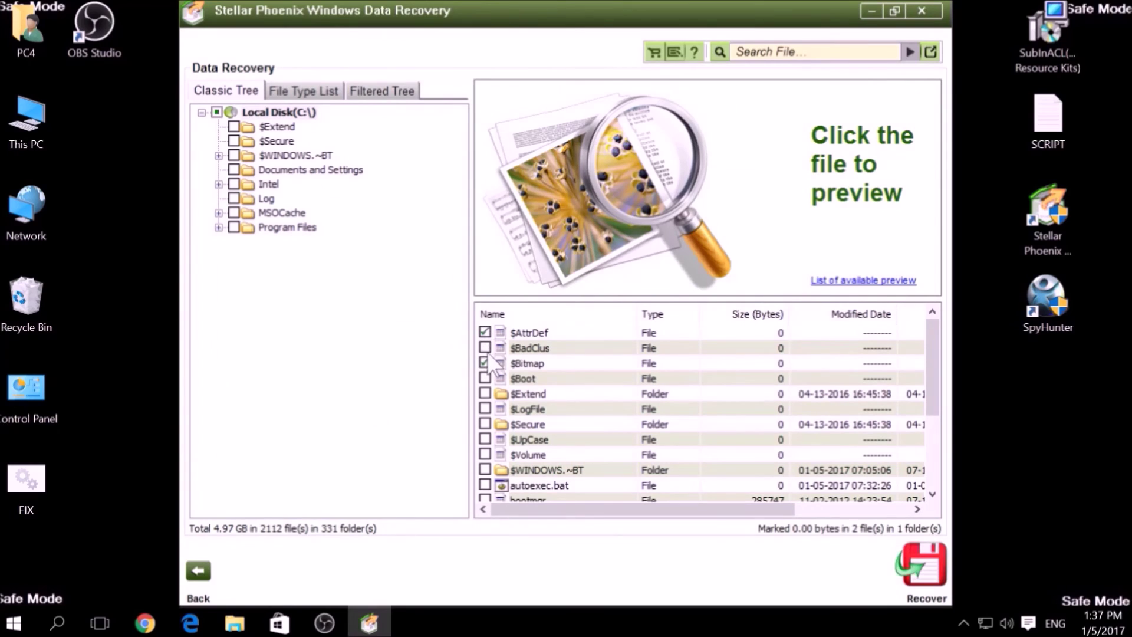
pyautogui.click(485, 393)
pyautogui.click(485, 408)
pyautogui.click(485, 378)
pyautogui.scroll(-3, 487, 380)
pyautogui.click(485, 347)
pyautogui.click(485, 363)
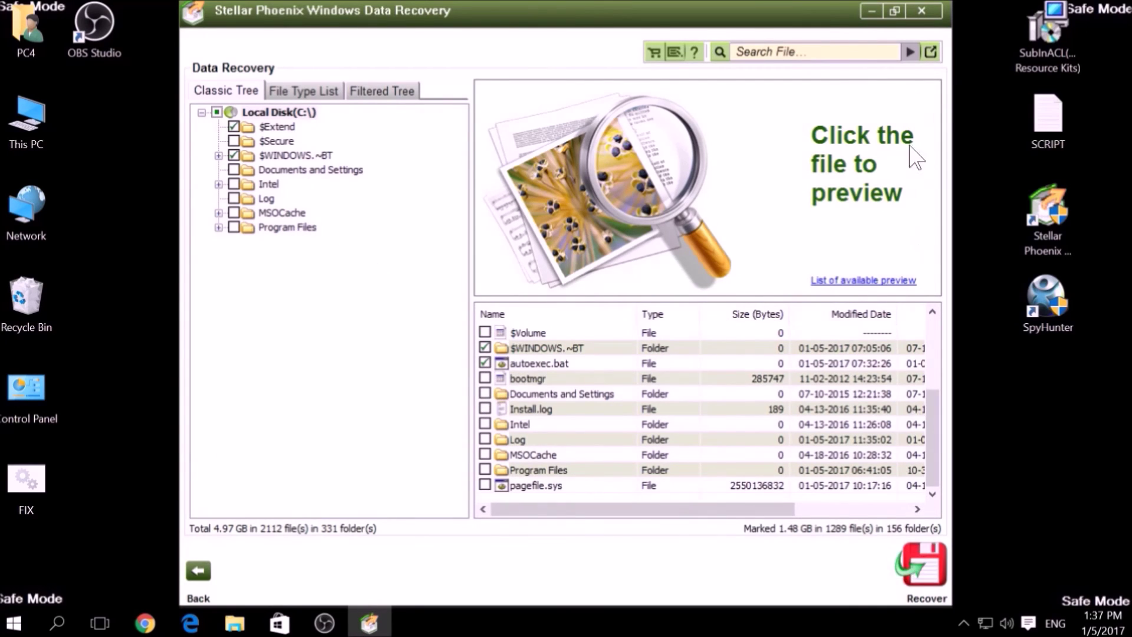
pyautogui.click(922, 11)
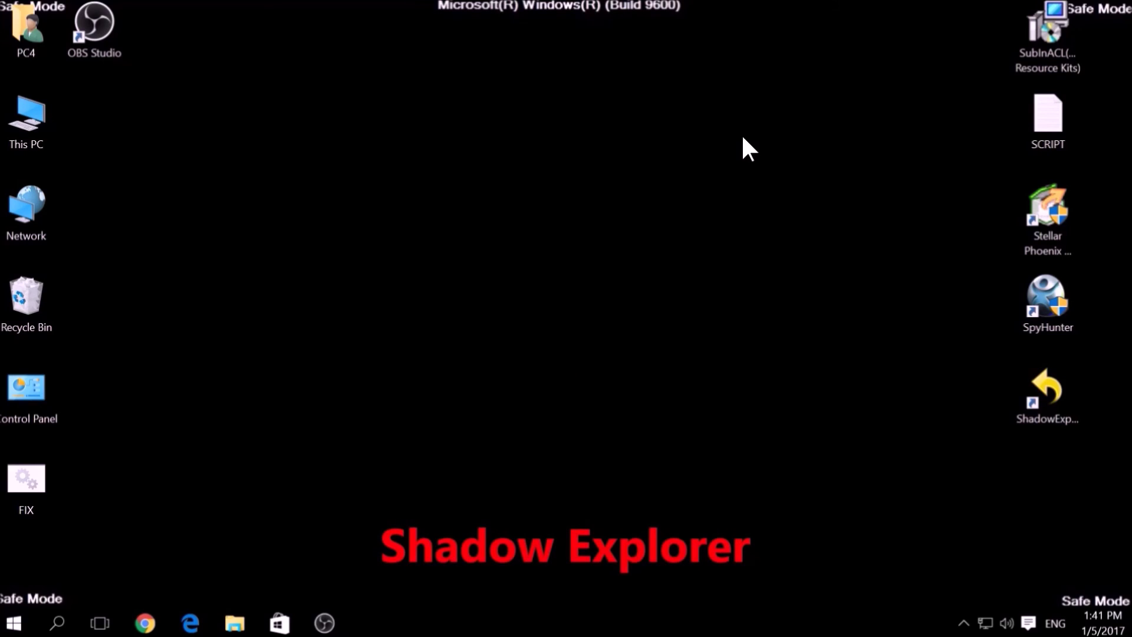
# - Launch ShadowExplorer and inspect the Intel, MSOCache, System Volume Information and Recovery folders on C:
pyautogui.doubleClick(1046, 406)
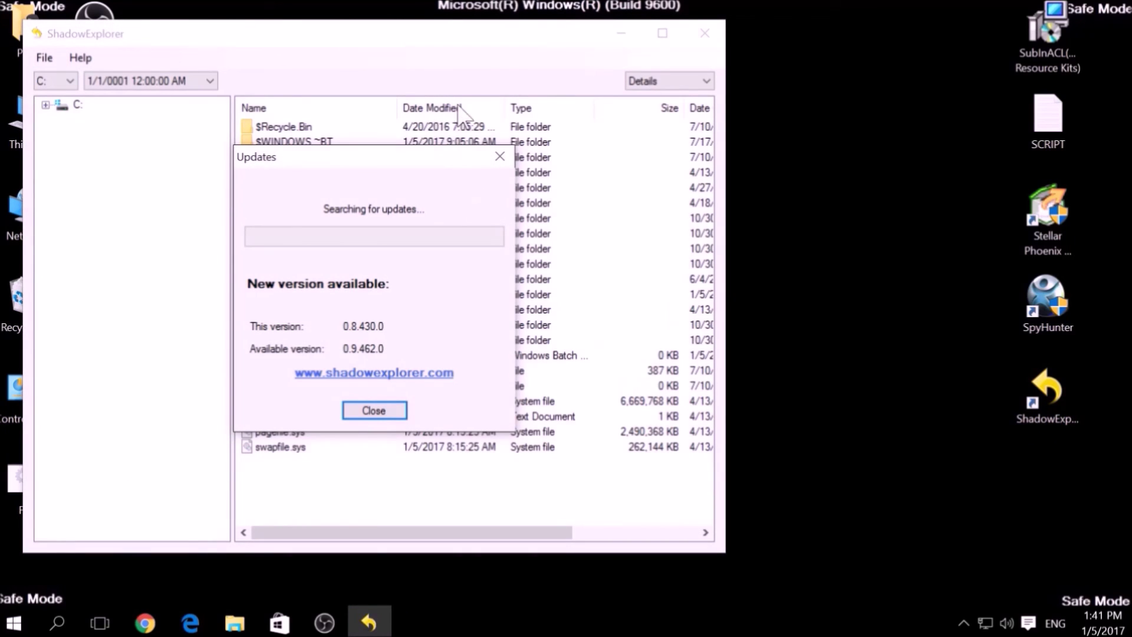
pyautogui.click(499, 154)
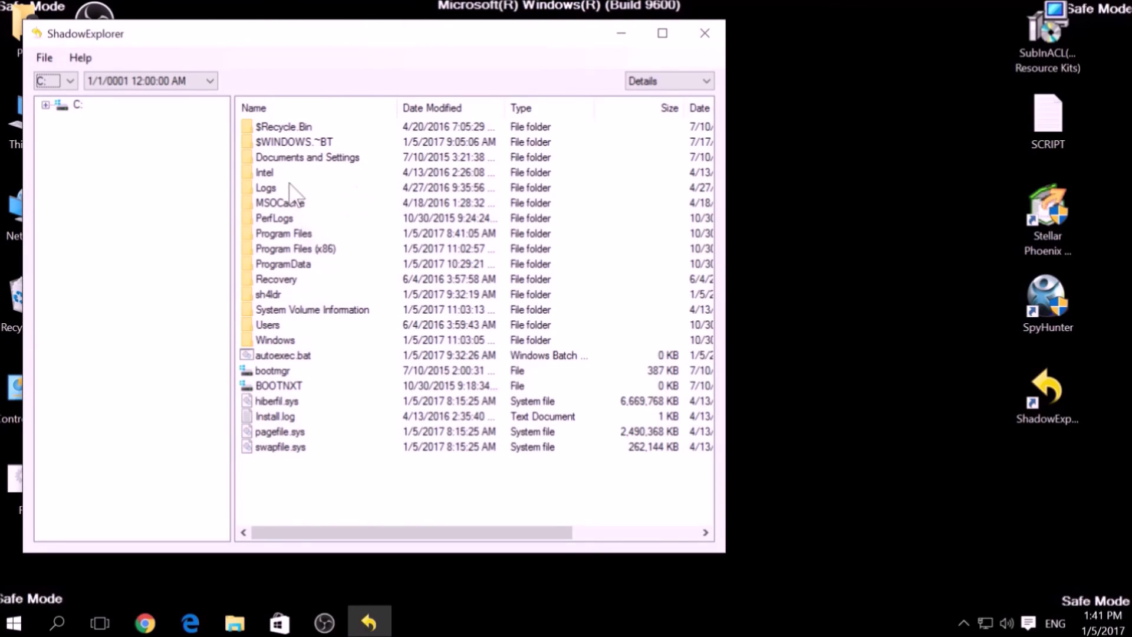
pyautogui.click(265, 172)
pyautogui.click(276, 203)
pyautogui.click(273, 311)
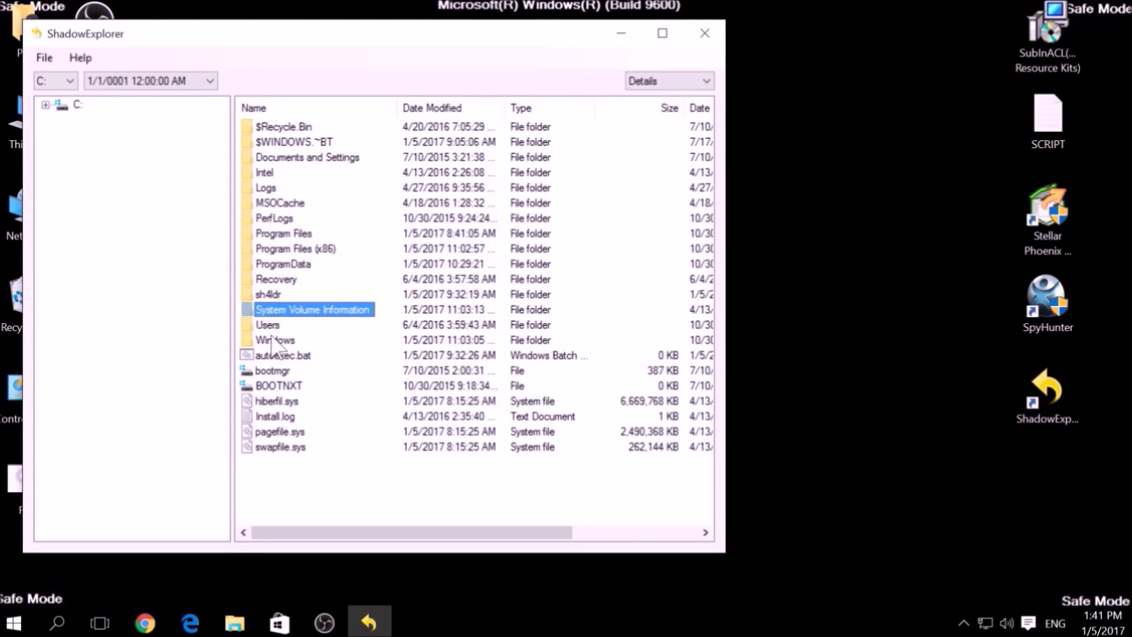
pyautogui.click(266, 281)
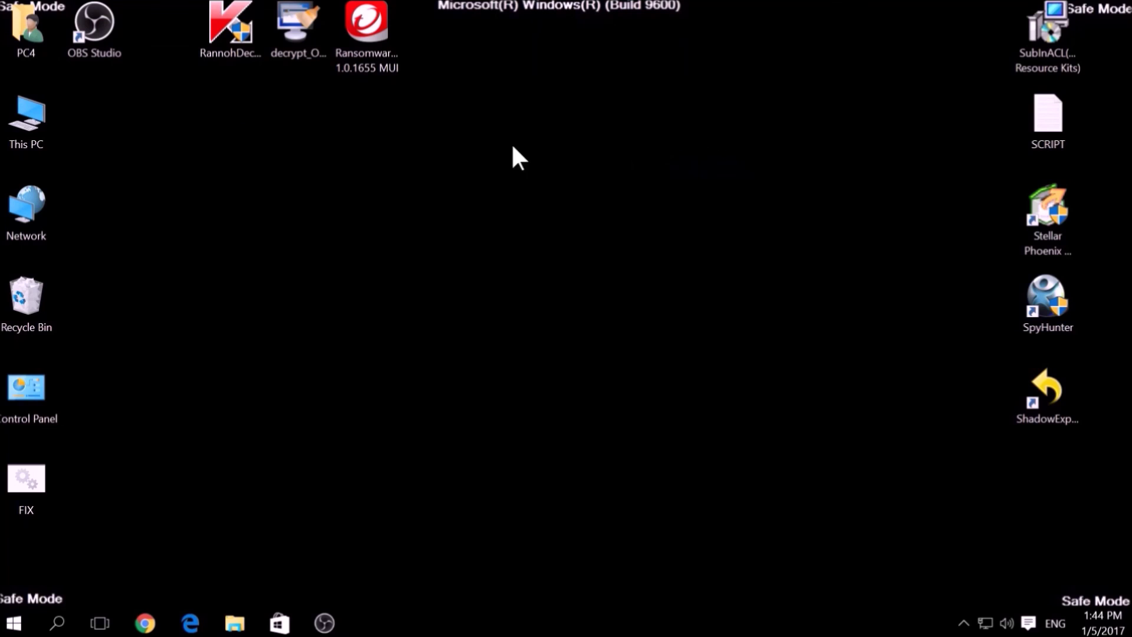